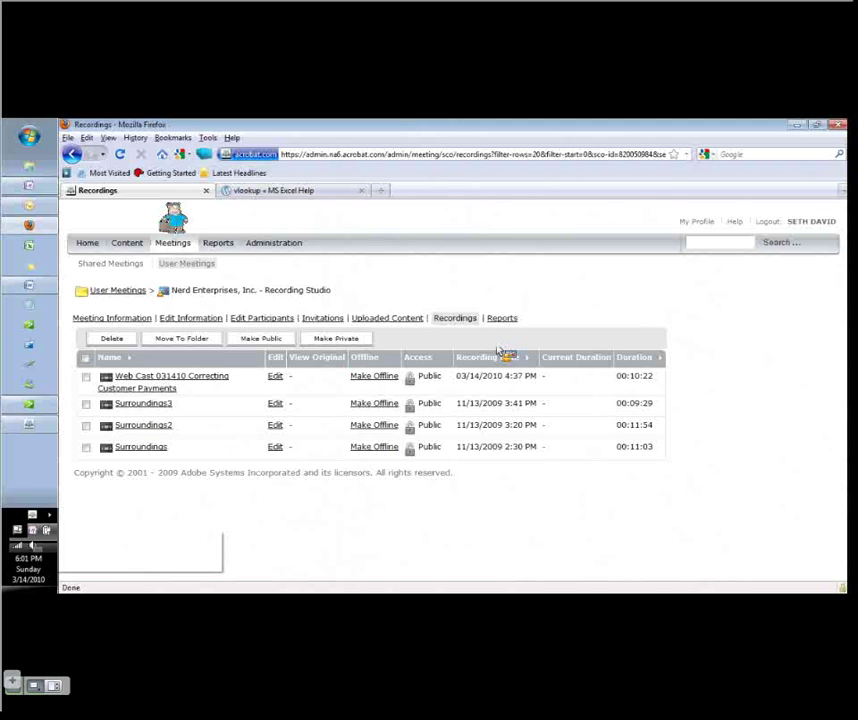
# Switch to QuickBooks and look through the Sales reports for the Sales by Item Detail report.
pyautogui.hotkey('alt', 'Tab')
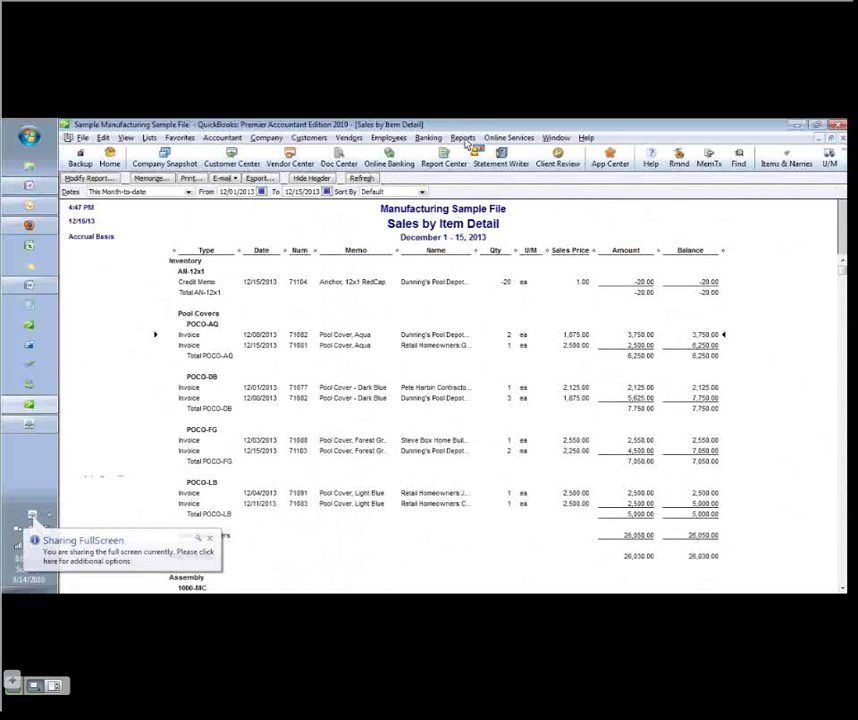
pyautogui.click(464, 139)
pyautogui.moveTo(497, 261)
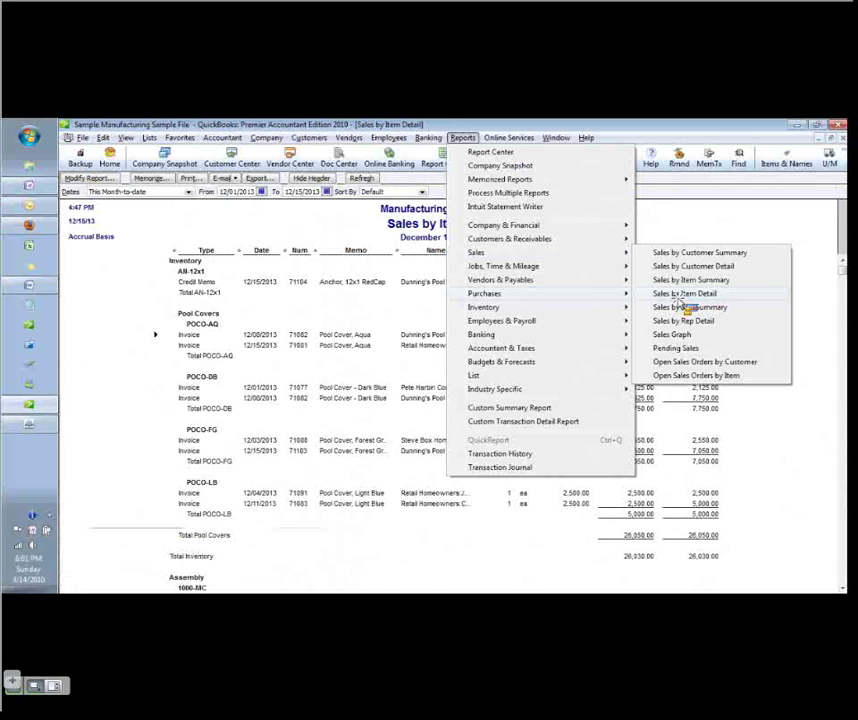
pyautogui.click(403, 236)
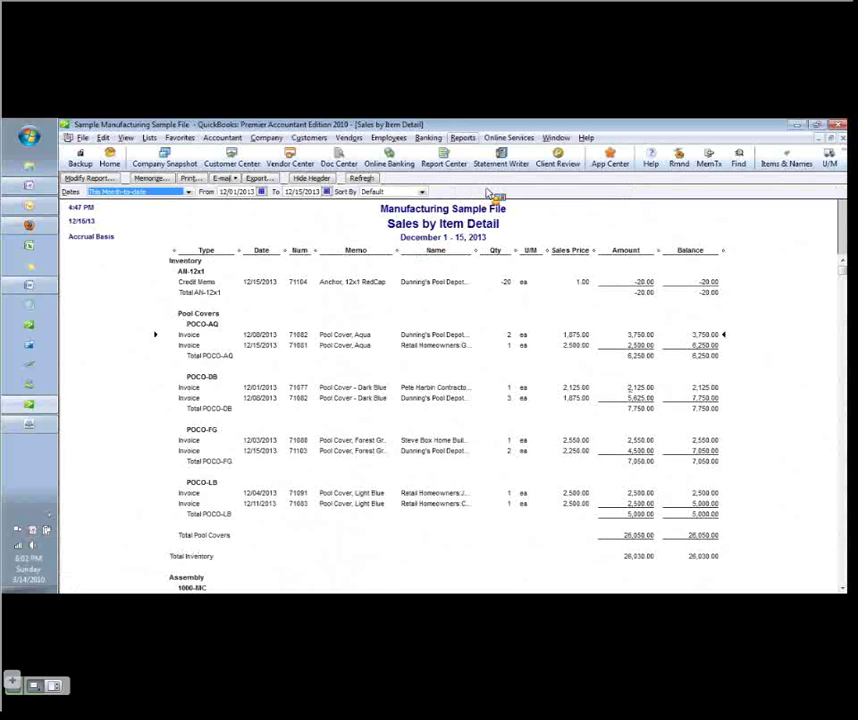
pyautogui.click(462, 137)
pyautogui.moveTo(598, 256)
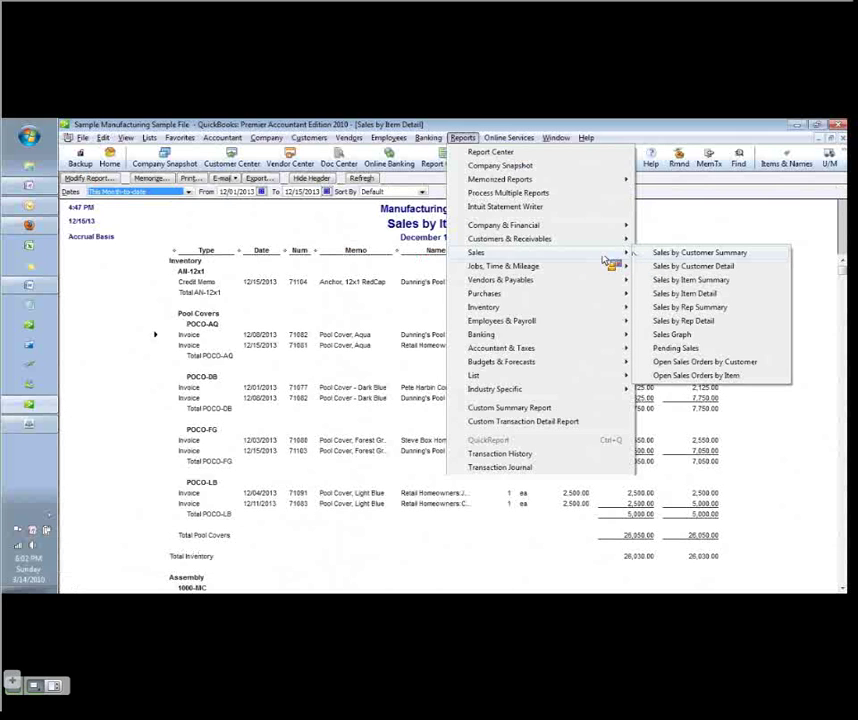
# Switch to Excel and examine the item, subitem and total rows of the exported Sales by Item Detail report.
pyautogui.click(485, 127)
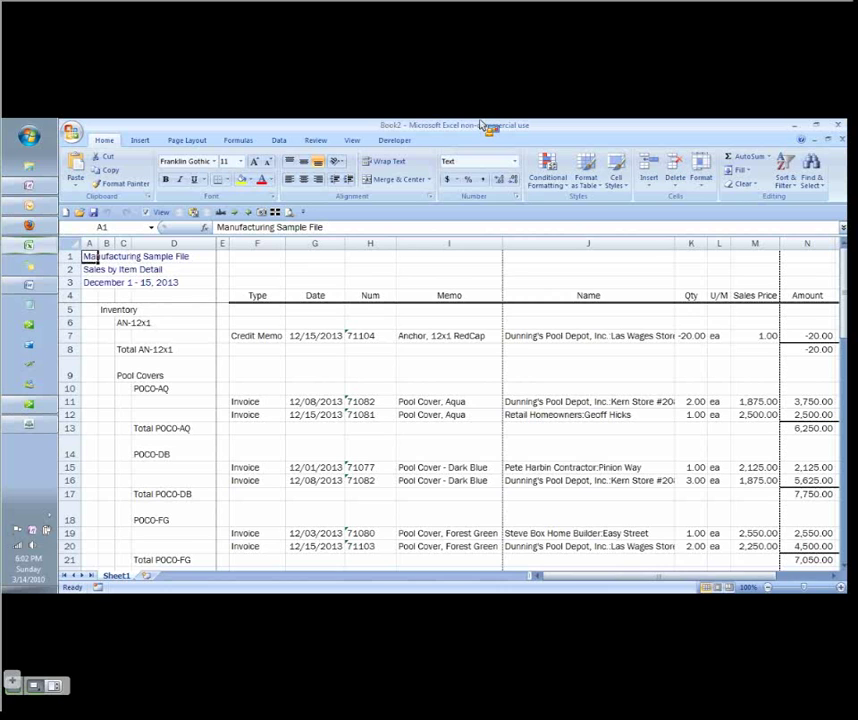
pyautogui.click(352, 140)
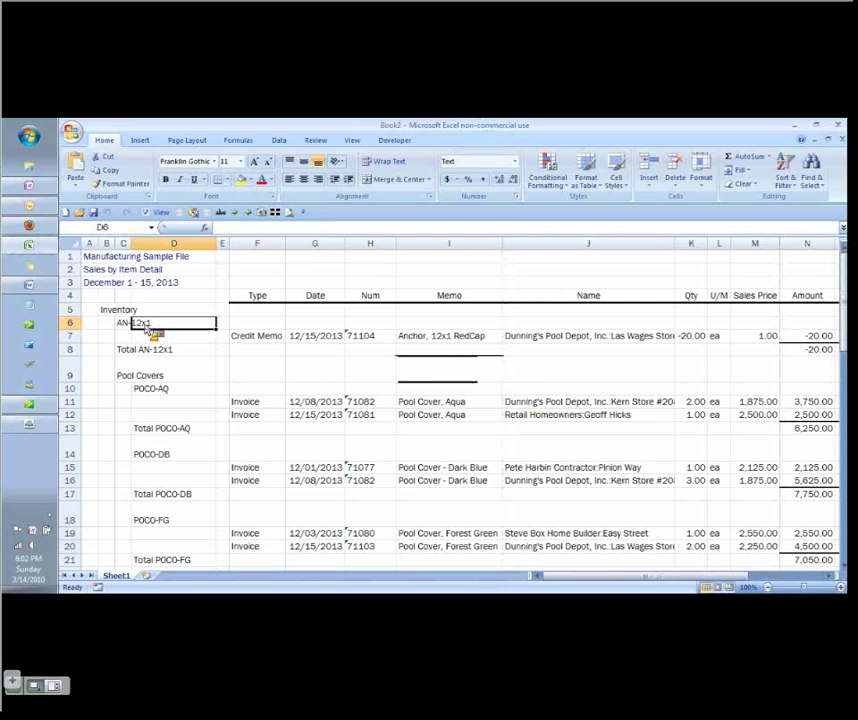
pyautogui.click(92, 325)
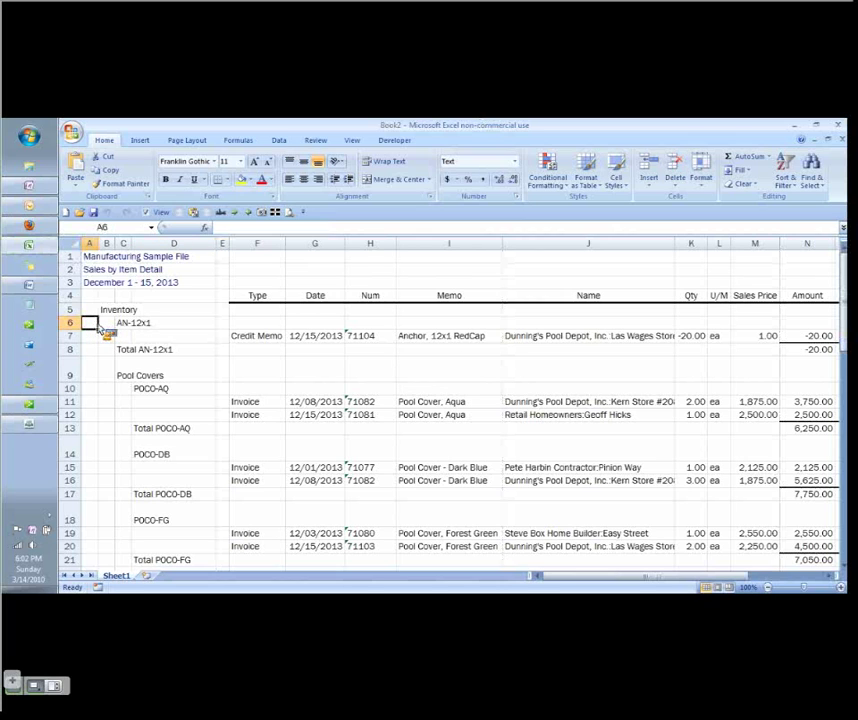
pyautogui.scroll(-3, 272, 335)
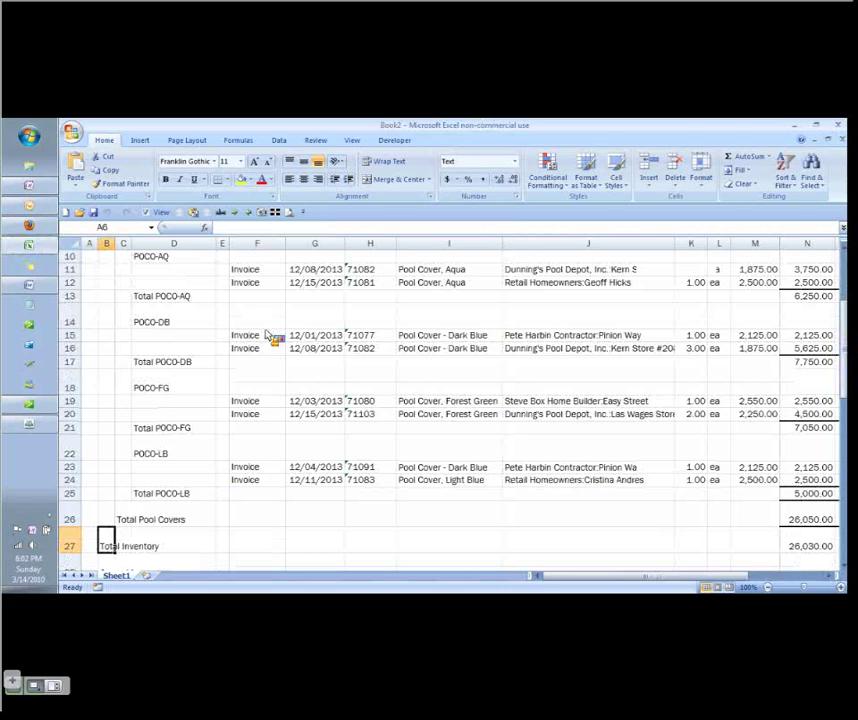
pyautogui.hotkey('ctrl', 'Up')
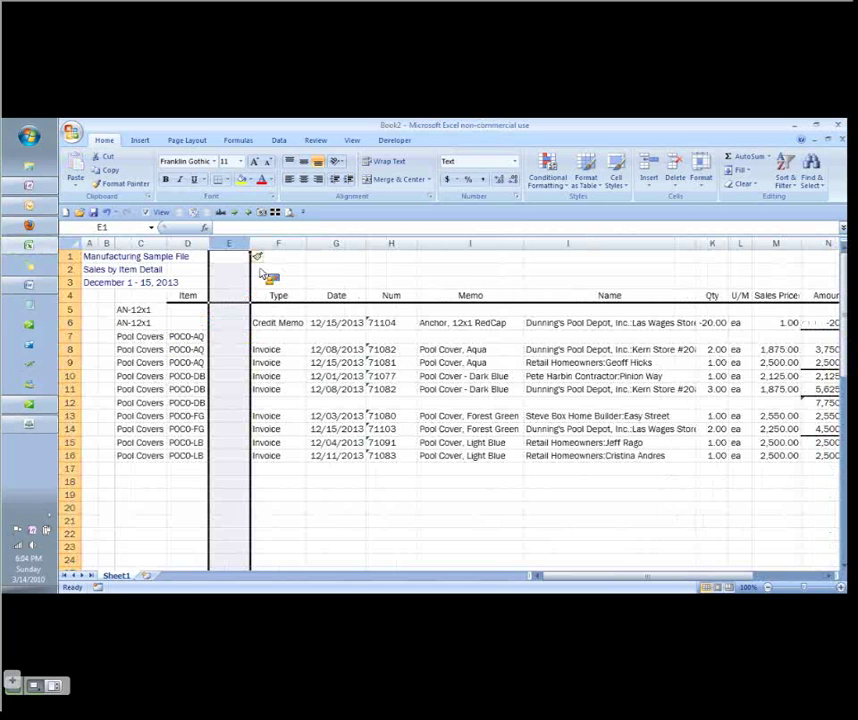
# Put AN-12x1 in E5 and enter the formula =CONCATENATE(C6,":",D6) in E6.
pyautogui.hotkey('ctrl', 'z')
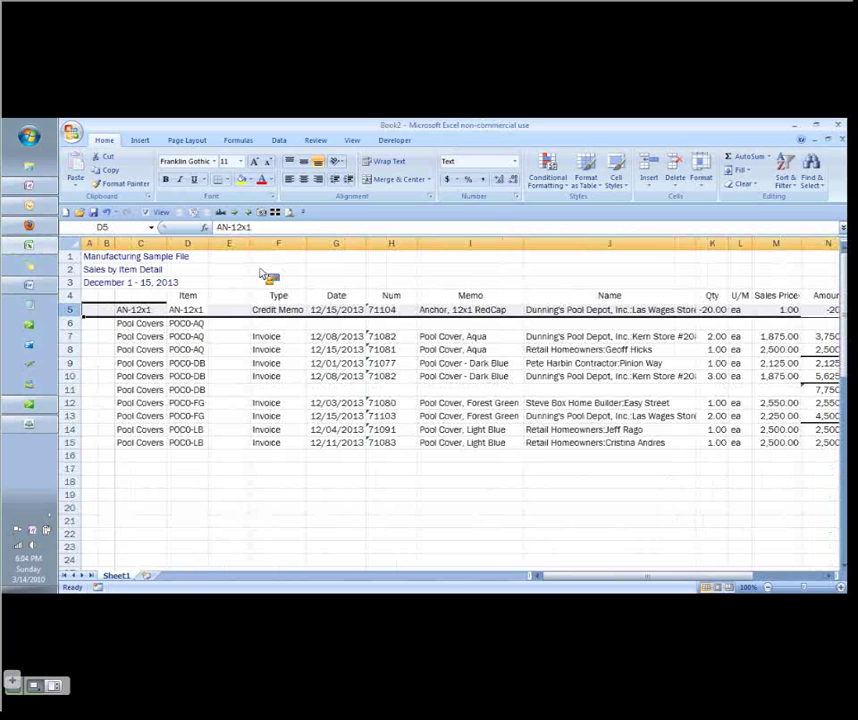
pyautogui.write('=')
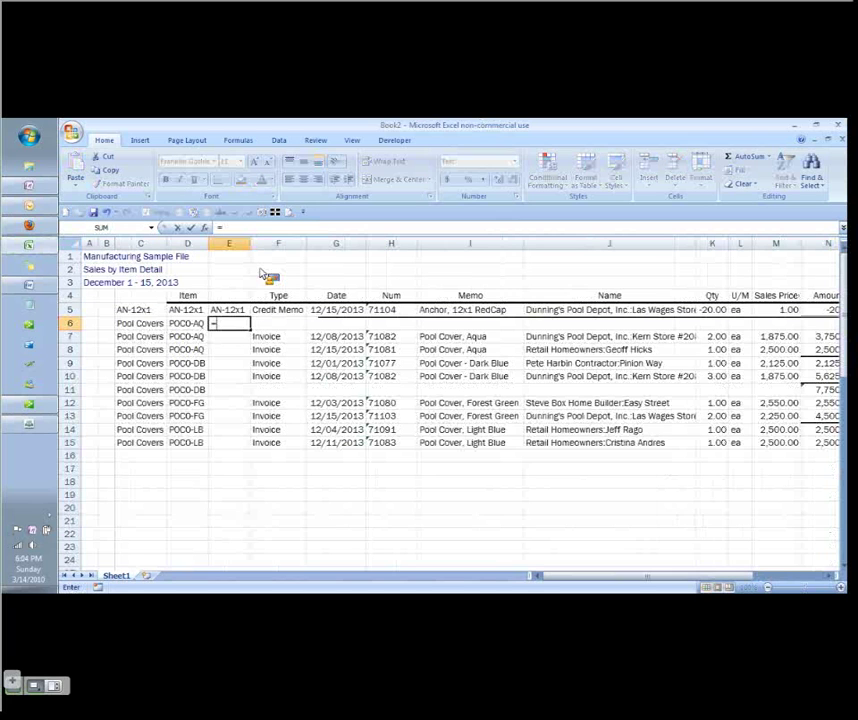
pyautogui.write('CONCATENATE(')
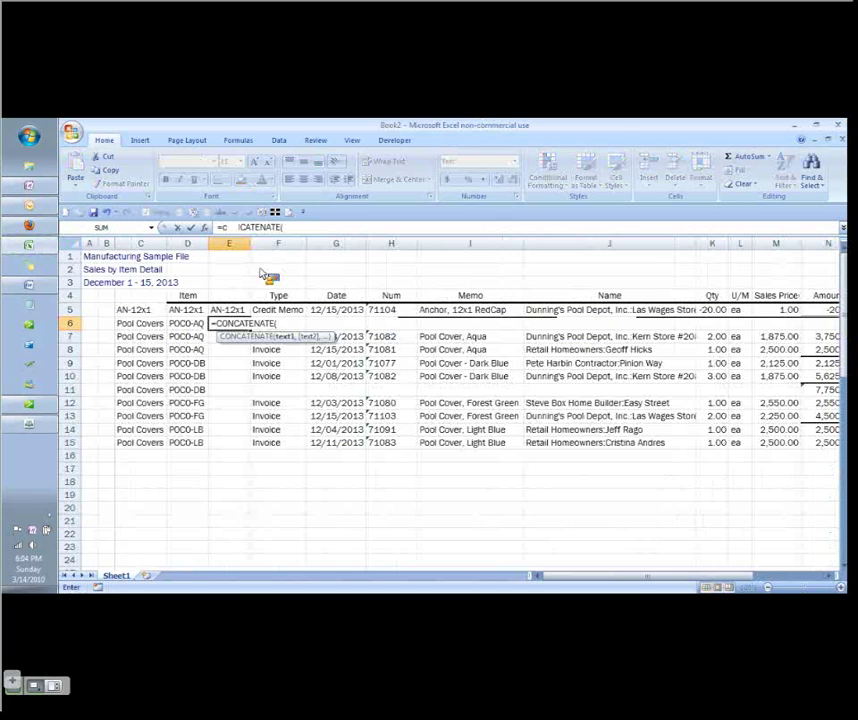
pyautogui.click(126, 325)
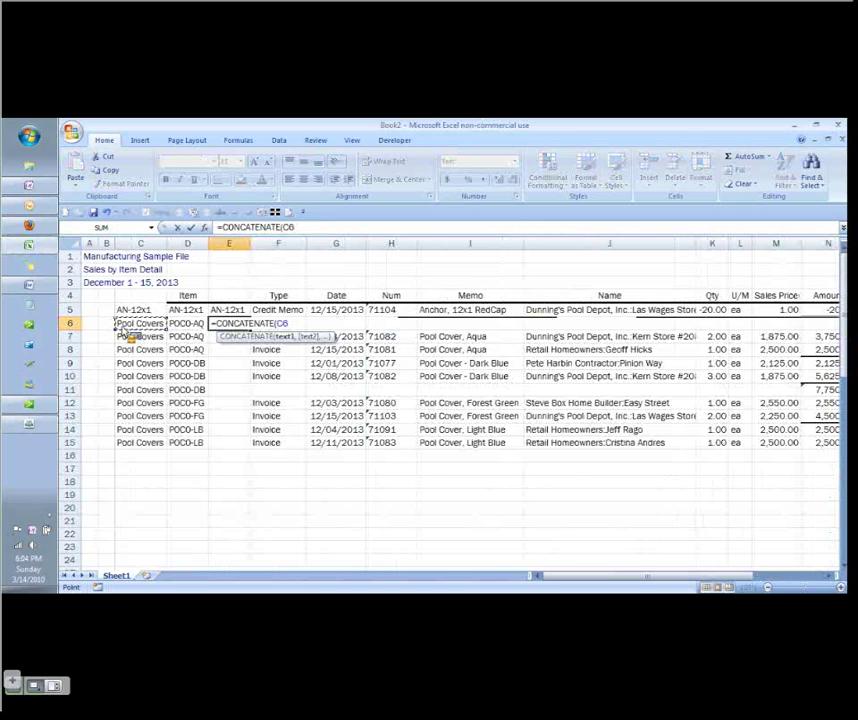
pyautogui.write('," "')
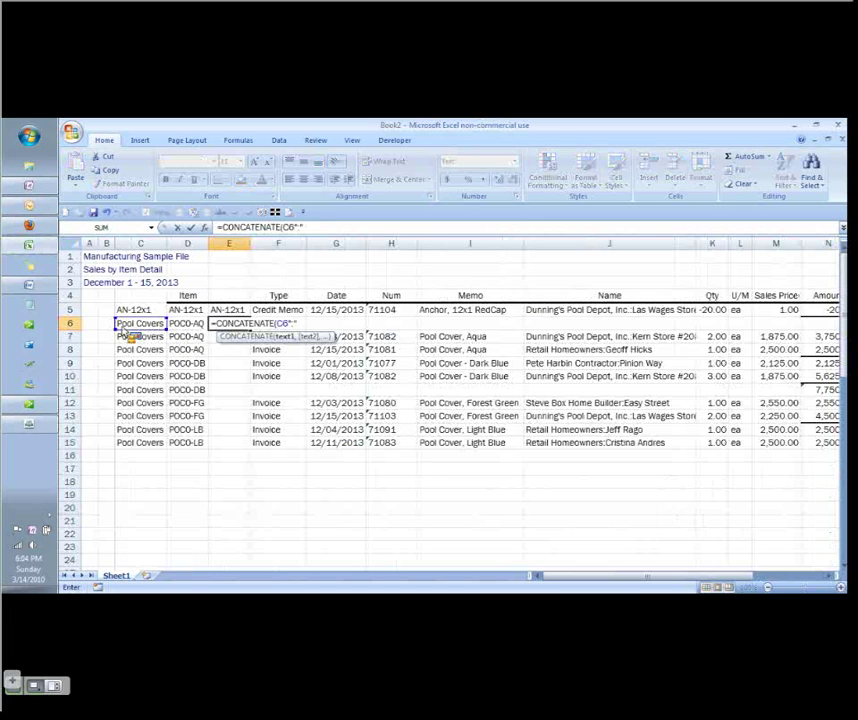
pyautogui.hotkey('ctrl', 'Return')
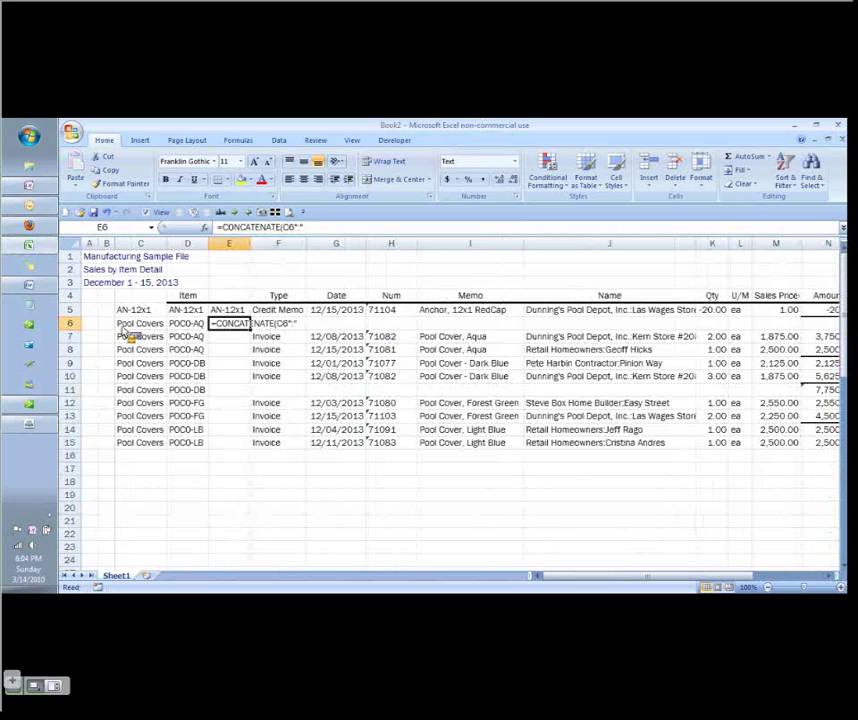
pyautogui.press('F2')
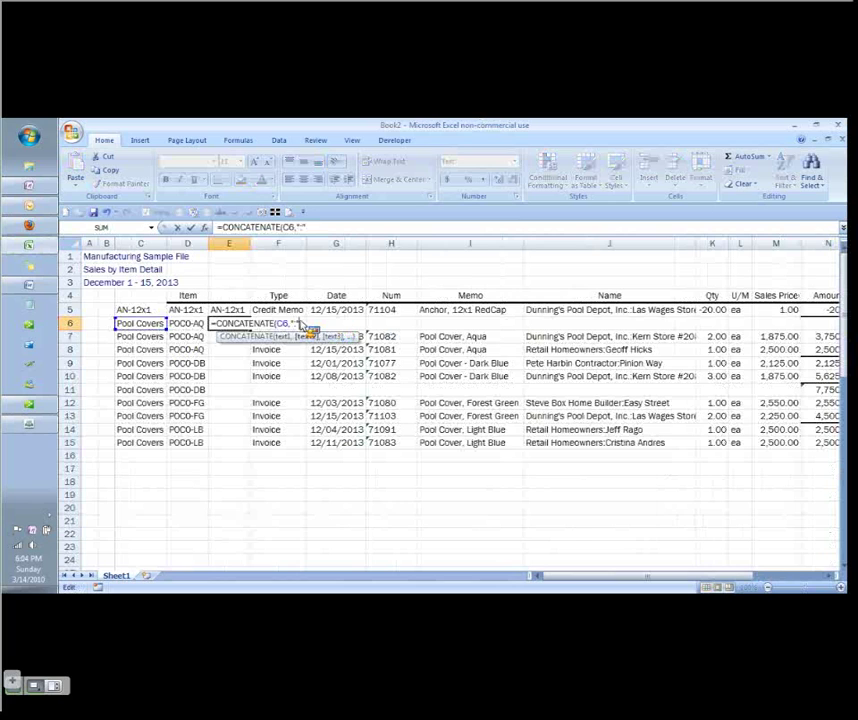
pyautogui.write(',')
pyautogui.press('Left')
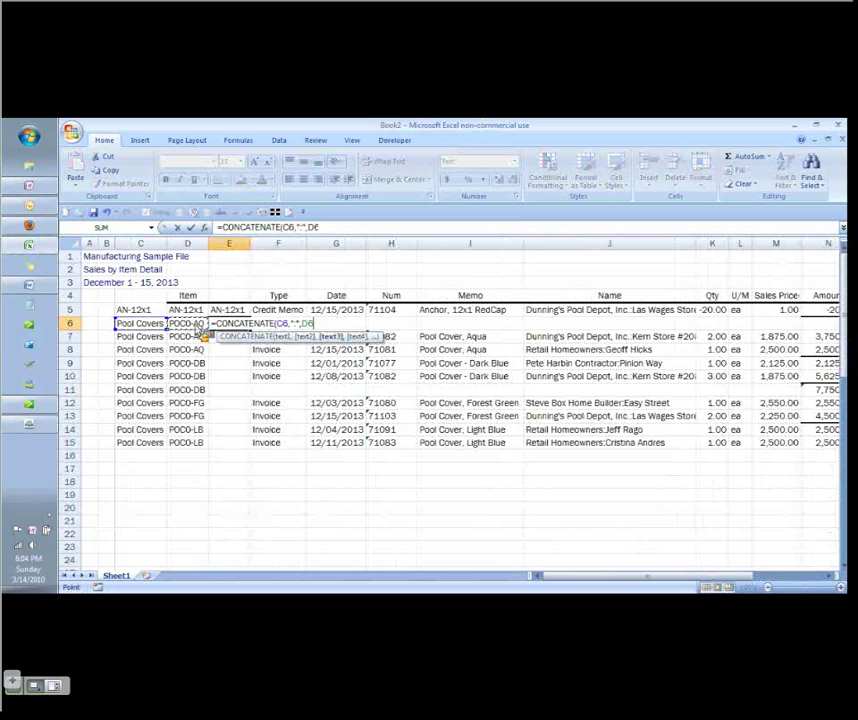
pyautogui.press('Return')
pyautogui.press('Up')
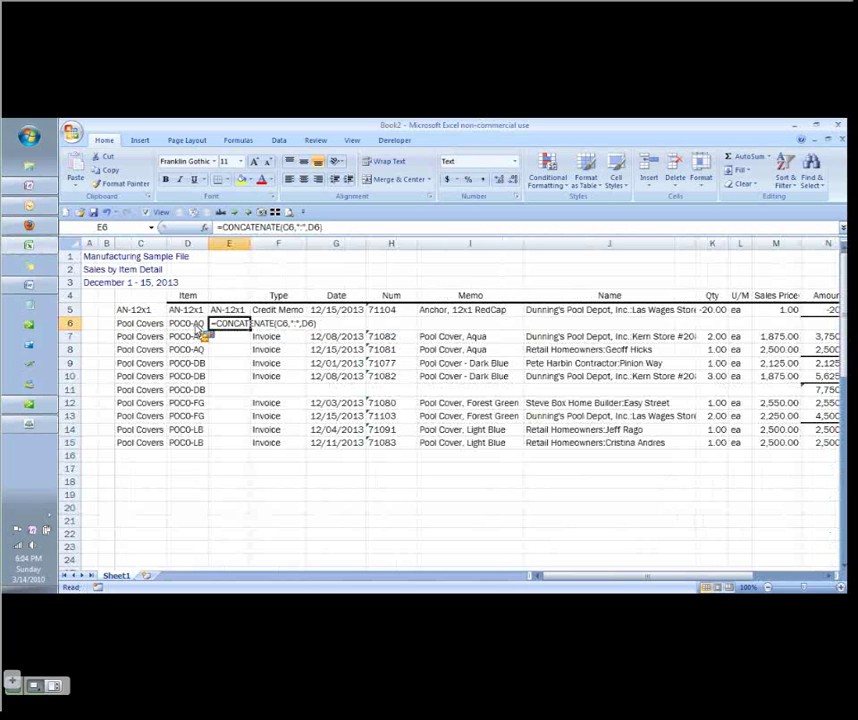
# Run Text to Columns on column E as fixed width, skipping the second column, with $E$1 as the destination.
pyautogui.hotkey('ctrl', 'space')
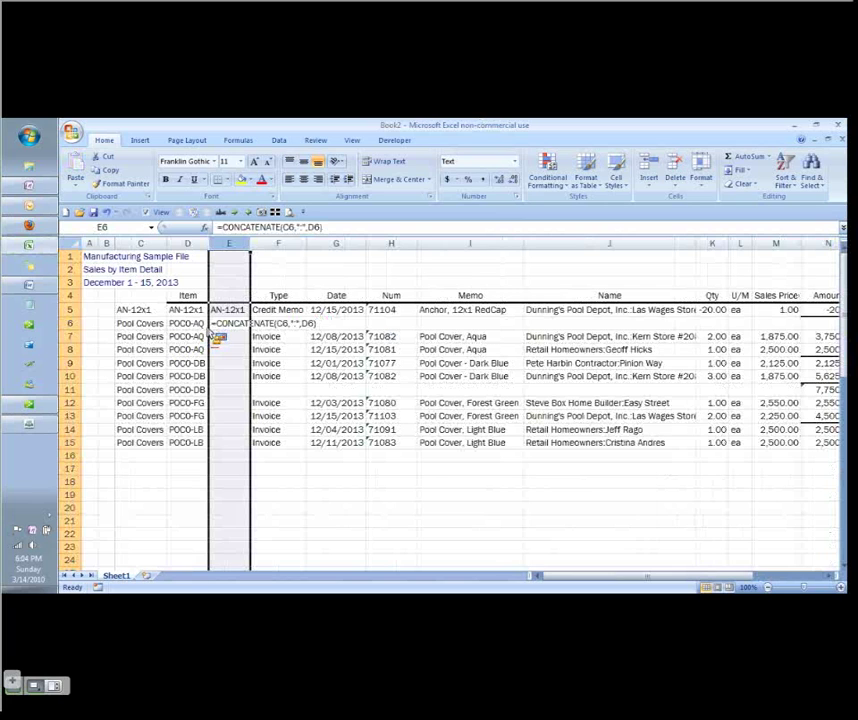
pyautogui.click(284, 140)
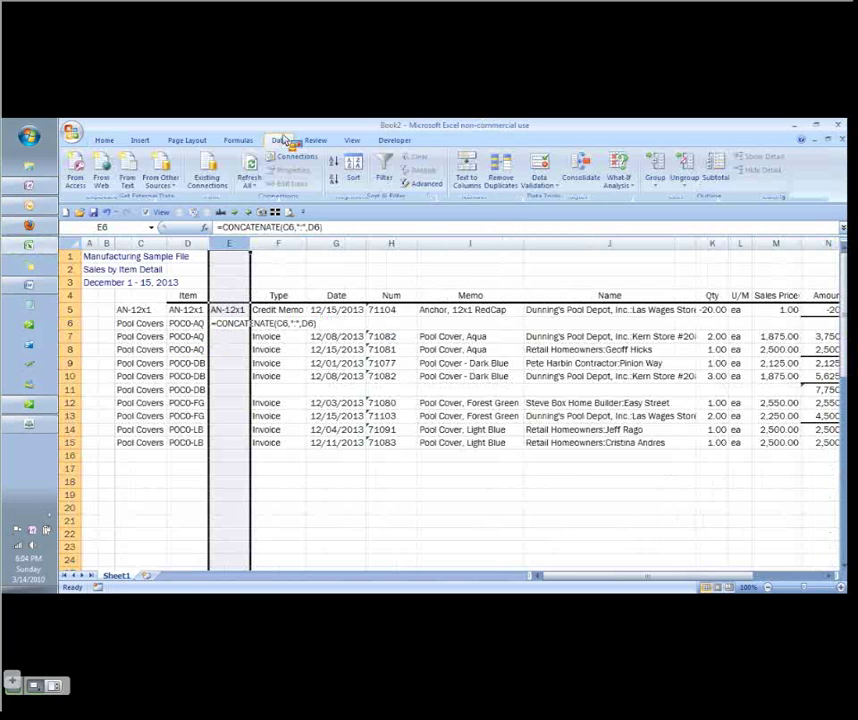
pyautogui.click(469, 167)
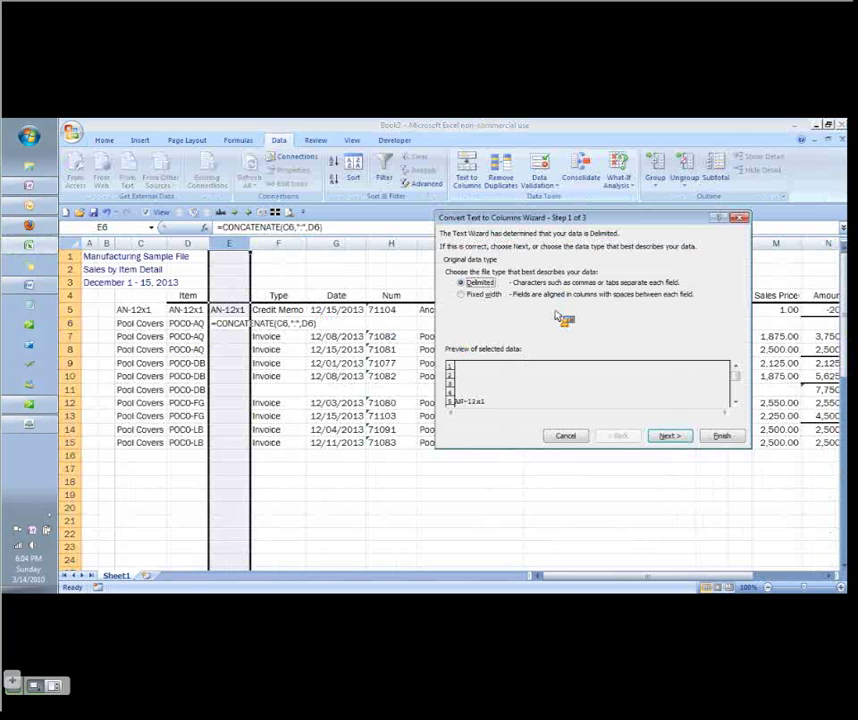
pyautogui.click(669, 435)
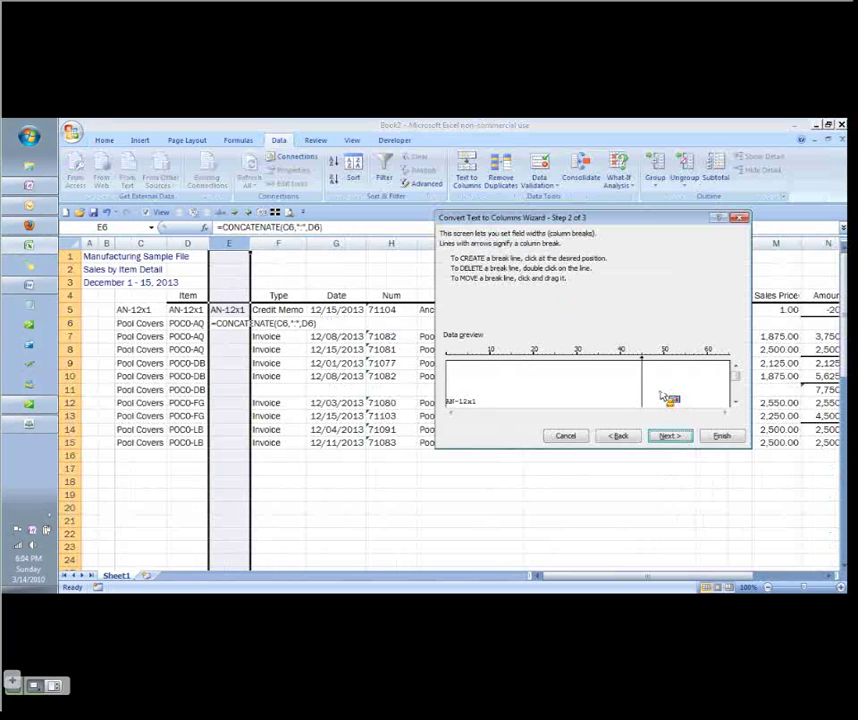
pyautogui.click(733, 386)
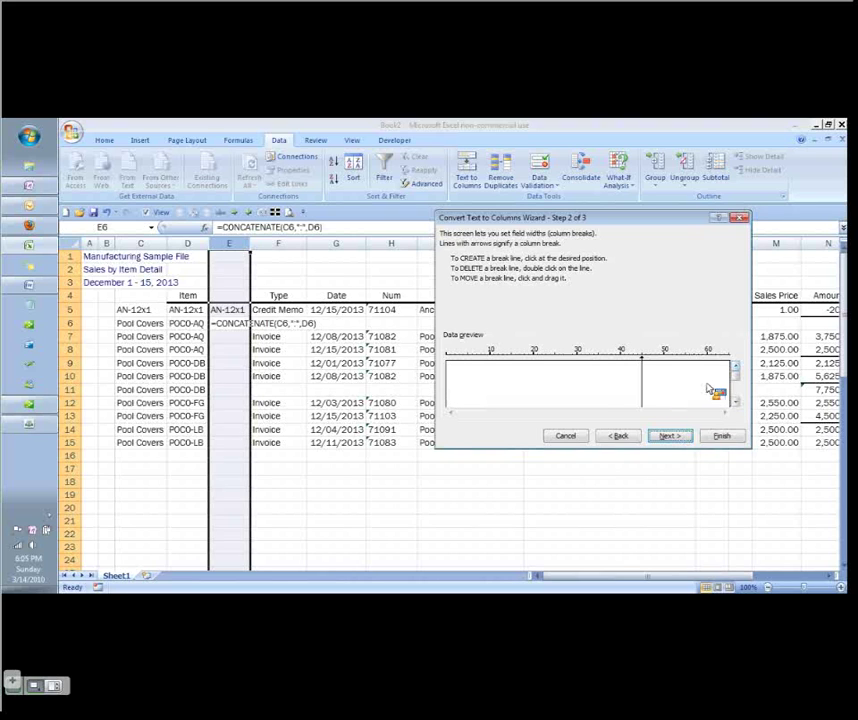
pyautogui.scroll(-2, 711, 391)
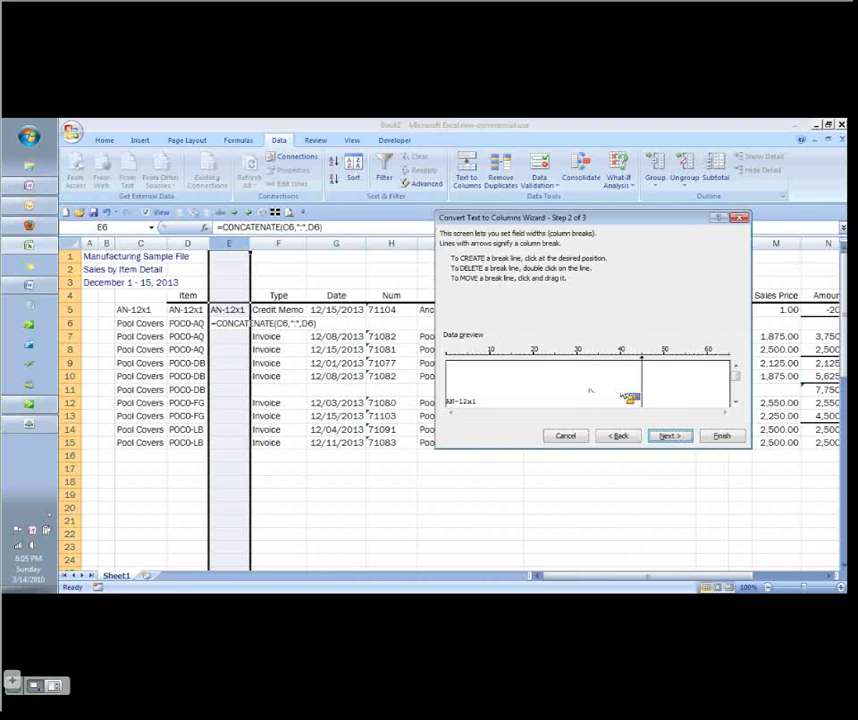
pyautogui.click(666, 432)
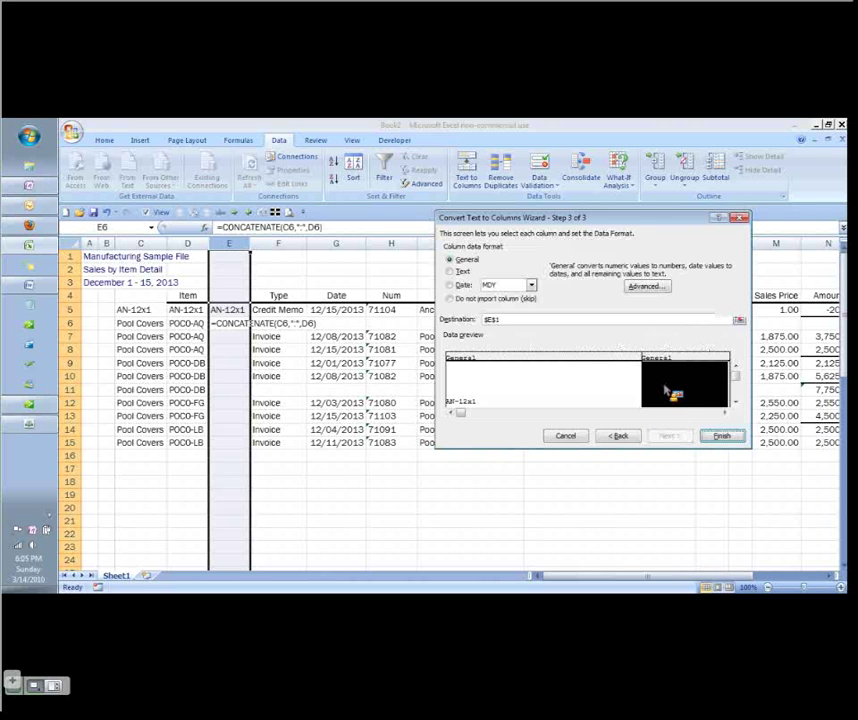
pyautogui.click(482, 299)
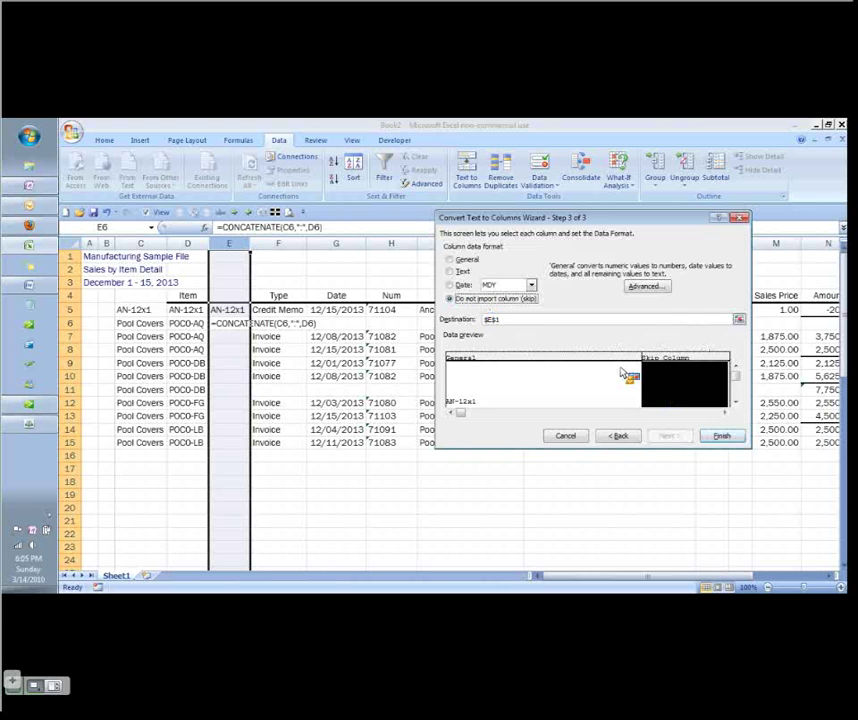
pyautogui.click(712, 434)
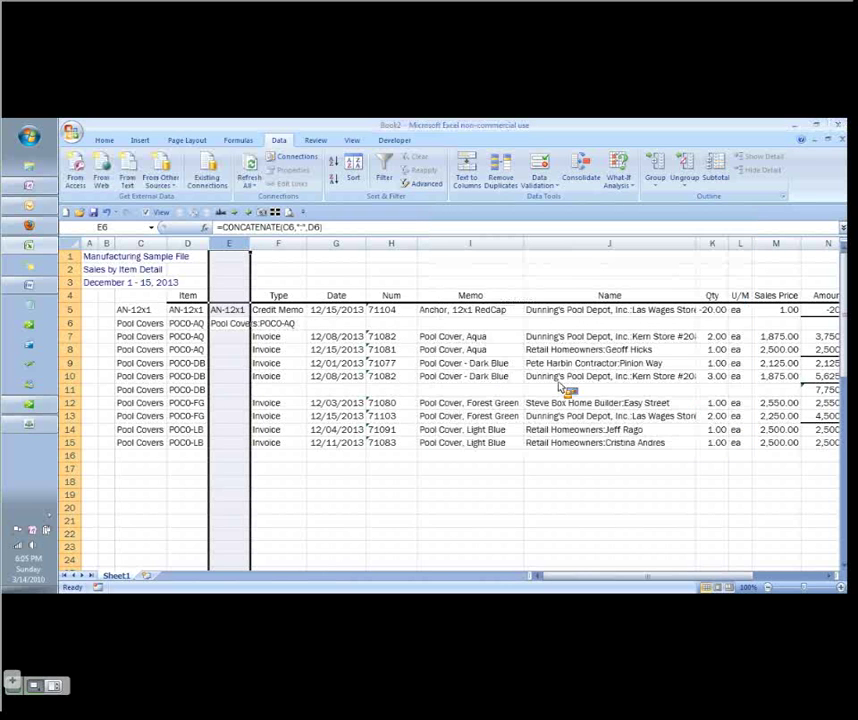
# Copy the CONCATENATE formula from E6 down through E15 and fit column E's width to its contents.
pyautogui.hotkey('ctrl', 'c')
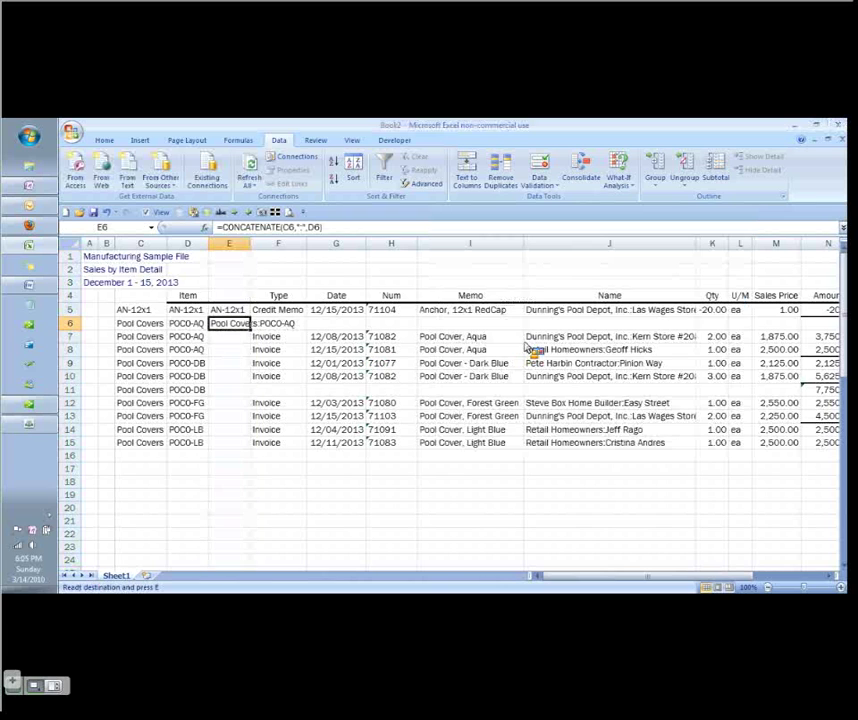
pyautogui.hotkey('shift', 'Down')
pyautogui.hotkey('shift', 'Down')
pyautogui.hotkey('shift', 'Down')
pyautogui.hotkey('shift', 'Down')
pyautogui.hotkey('shift', 'Down')
pyautogui.hotkey('shift', 'Down')
pyautogui.hotkey('shift', 'Down')
pyautogui.hotkey('shift', 'Down')
pyautogui.hotkey('shift', 'Down')
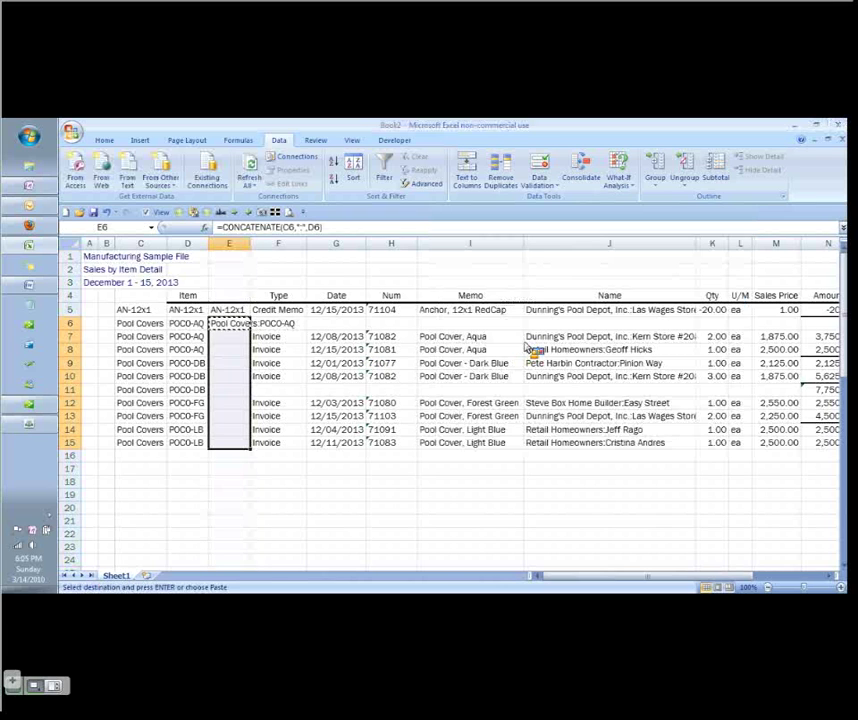
pyautogui.press('Return')
pyautogui.press('Up')
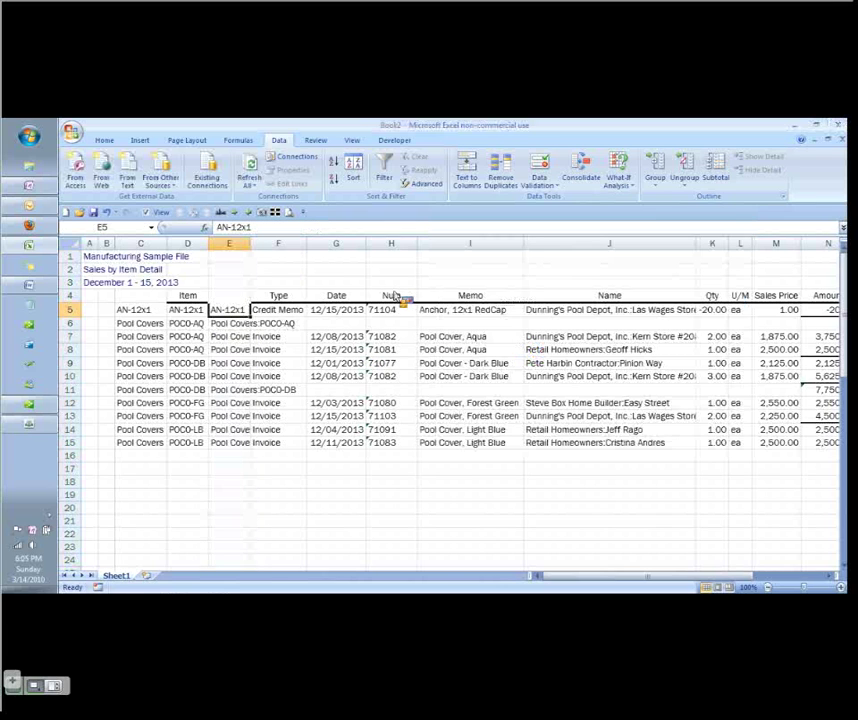
pyautogui.doubleClick(250, 243)
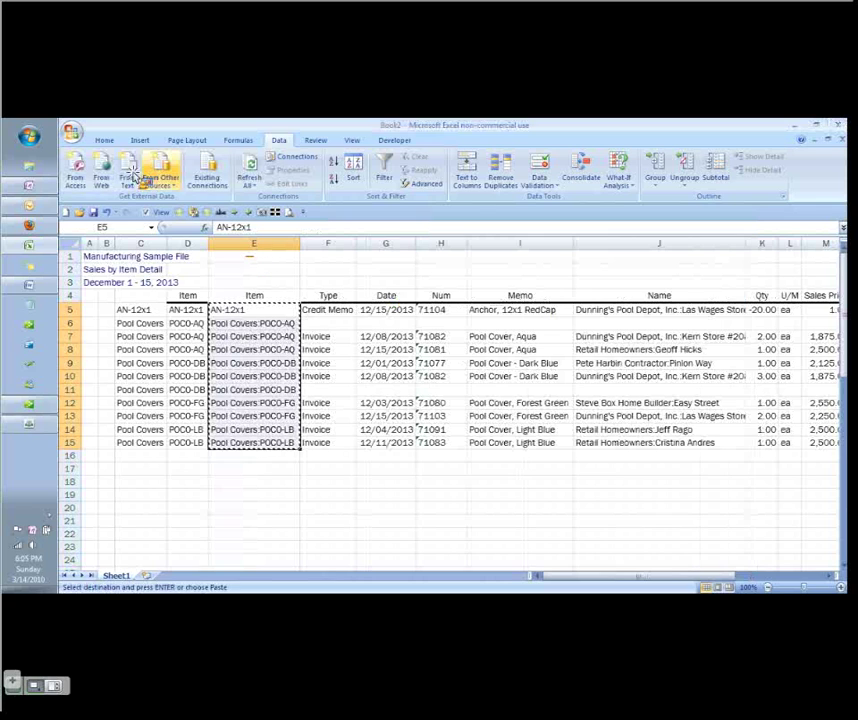
# Head column E with Item in E4 and replace E5:E15 with plain values using Paste Special.
pyautogui.click(104, 140)
pyautogui.click(77, 186)
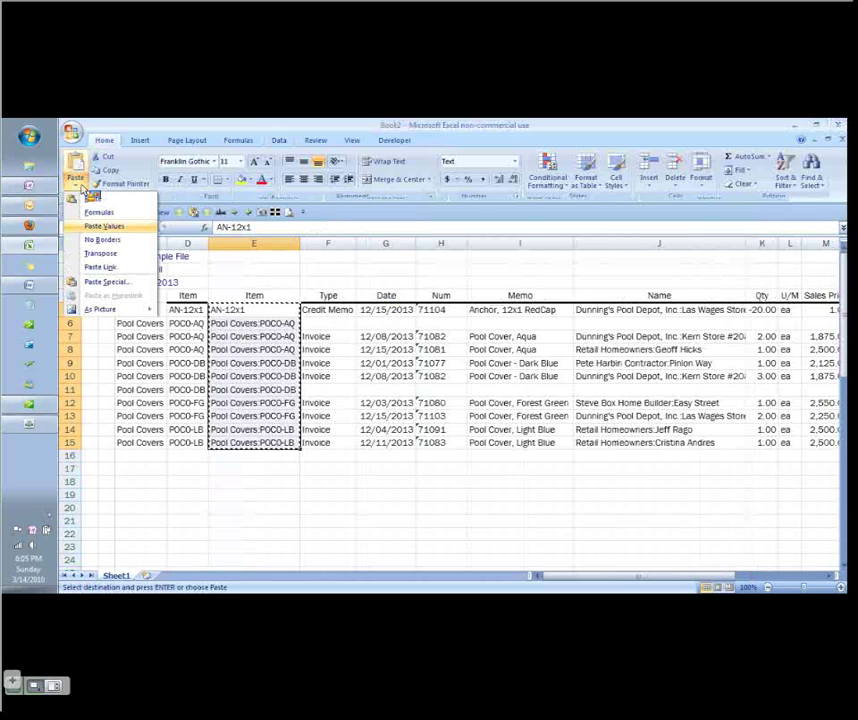
pyautogui.click(106, 281)
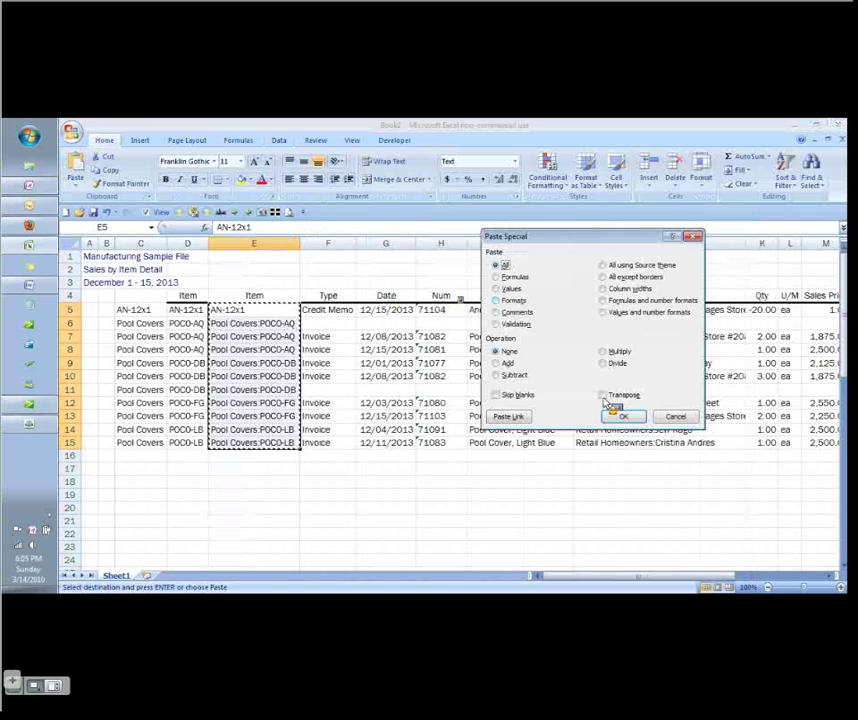
pyautogui.click(494, 288)
pyautogui.click(622, 416)
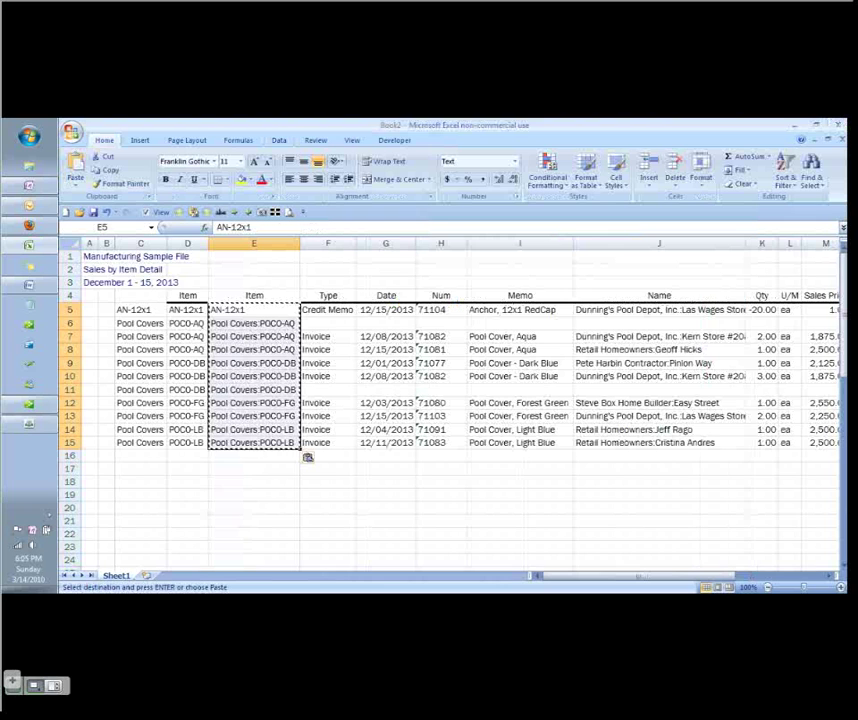
# Delete columns A through D, row 6 without transaction data, and two rows above the column headers.
pyautogui.moveTo(140, 243); pyautogui.dragTo(187, 243)
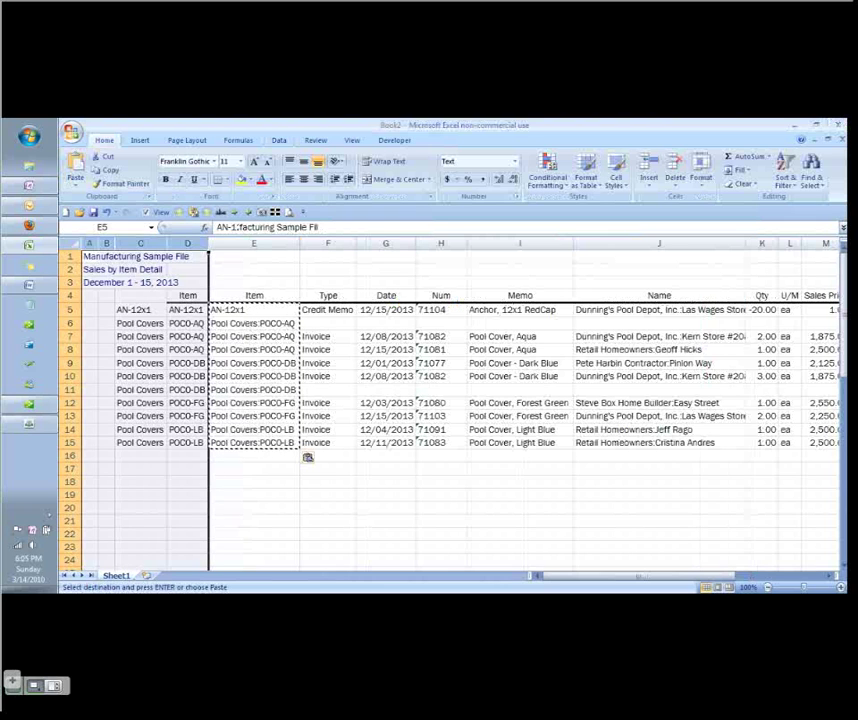
pyautogui.hotkey('ctrl', '-')
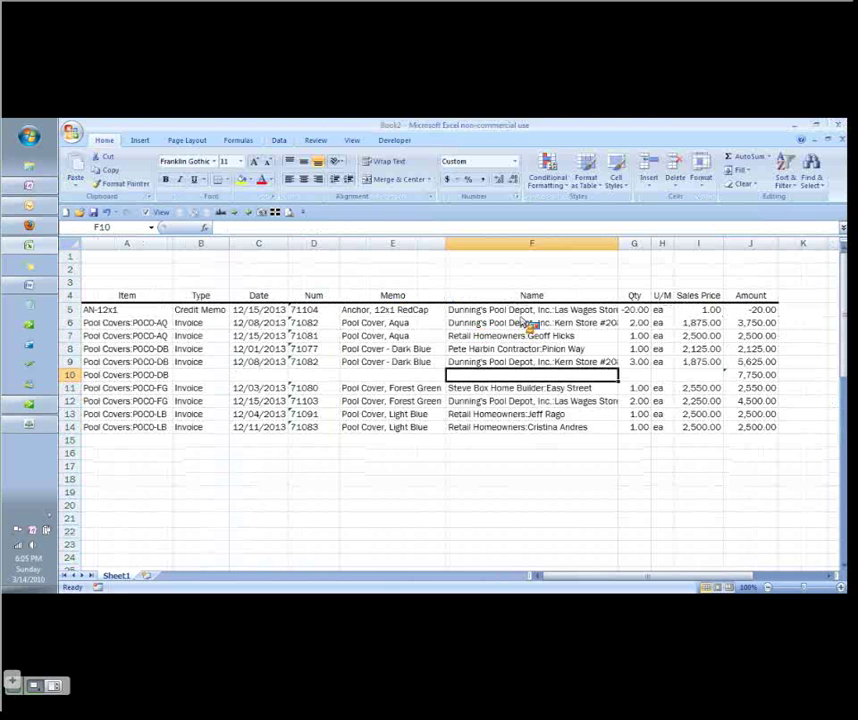
pyautogui.click(120, 312)
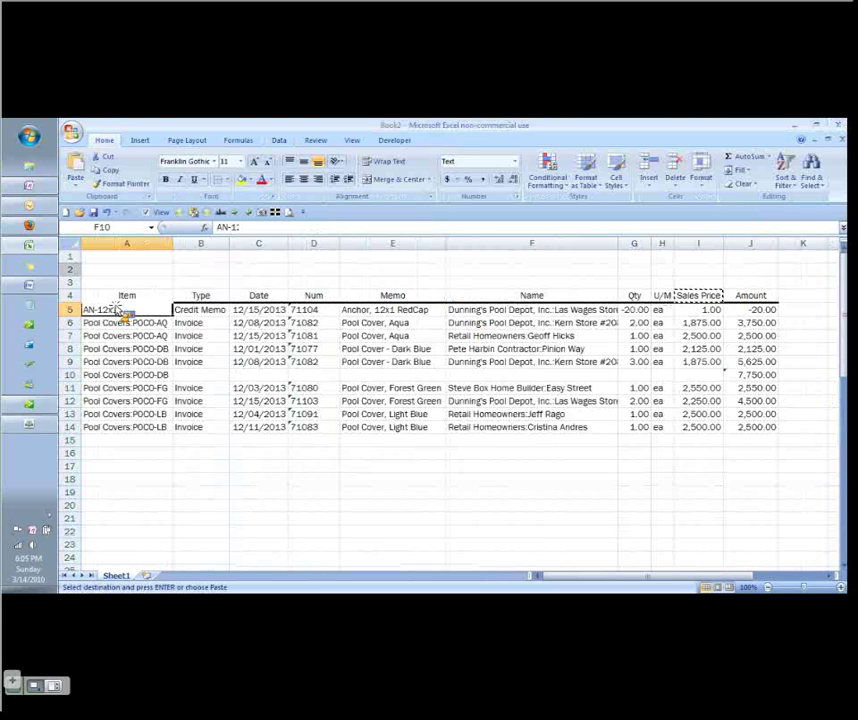
pyautogui.hotkey('ctrl', 'Home')
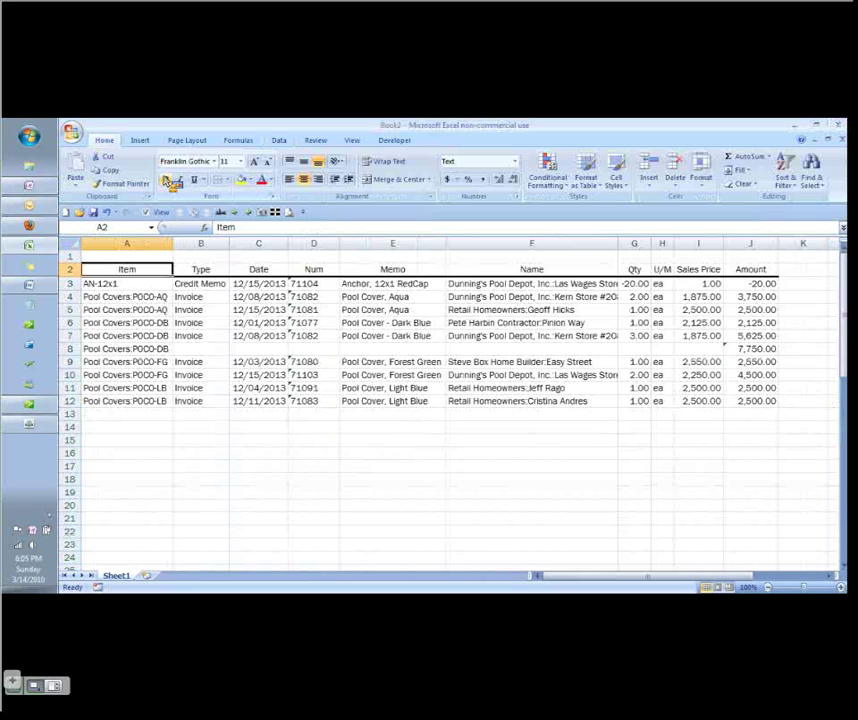
pyautogui.press('Down')
pyautogui.press('Down')
pyautogui.hotkey('ctrl', 'c')
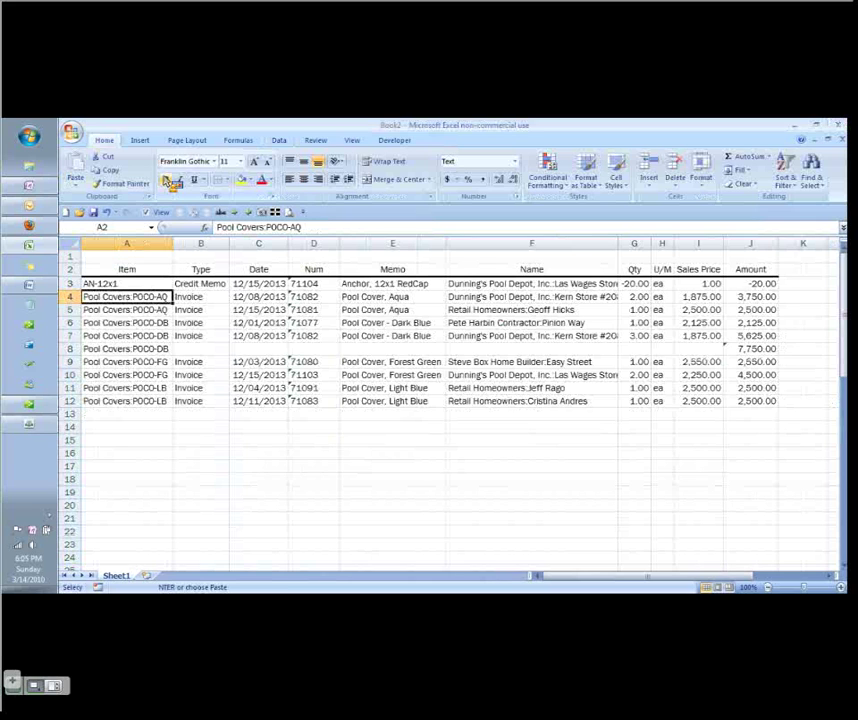
pyautogui.hotkey('ctrl', 'Down')
pyautogui.press('Down')
pyautogui.press('Down')
pyautogui.press('Down')
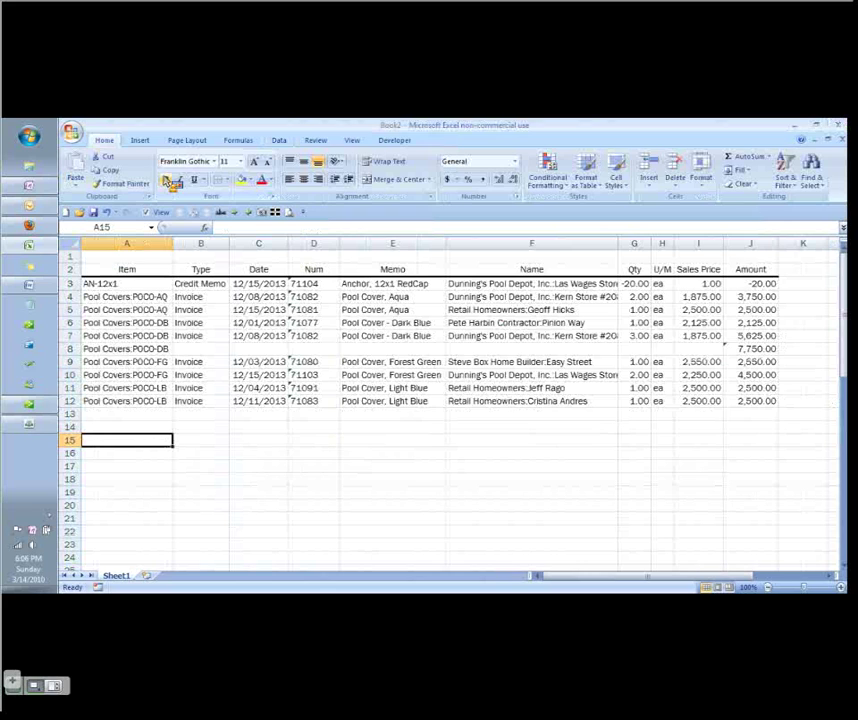
pyautogui.press('Down')
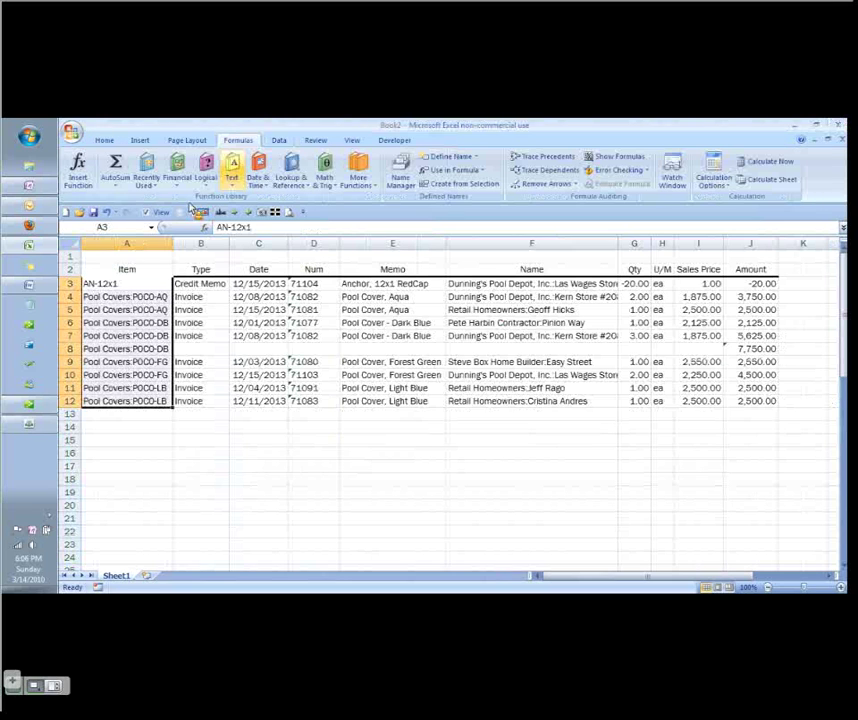
# Define the name Products for the item range A3:A12 with workbook scope.
pyautogui.press('m')
pyautogui.press('d')
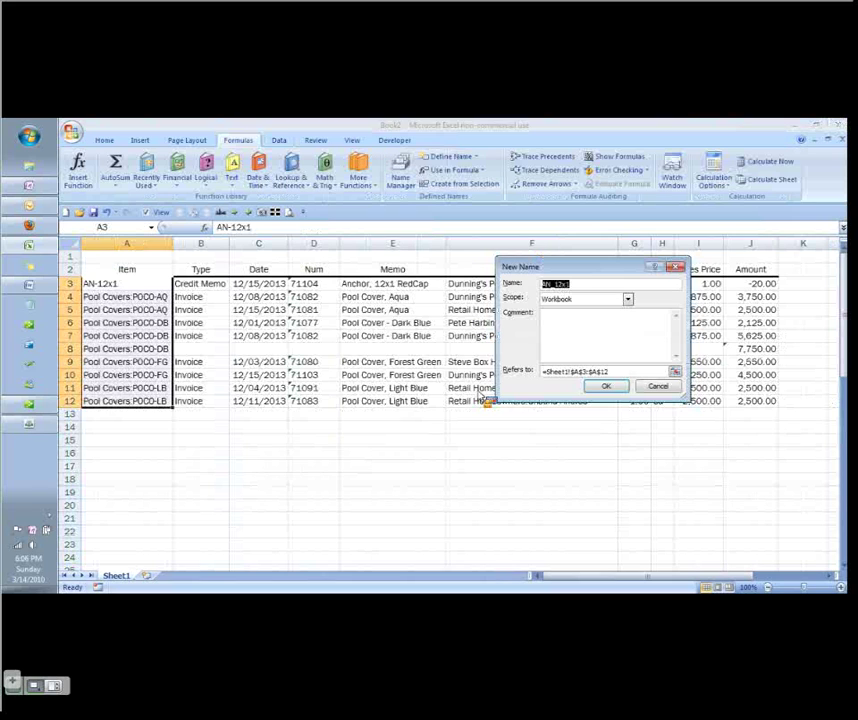
pyautogui.write('Products')
pyautogui.press('Return')
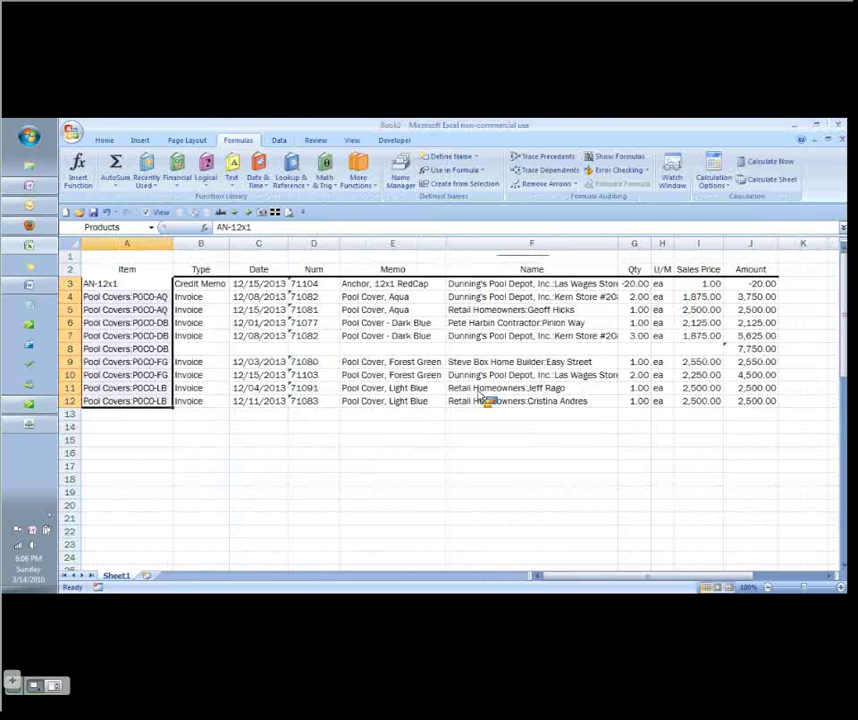
# Label A15 Choose and give A16 a list data validation with =Products as its source.
pyautogui.click(140, 441)
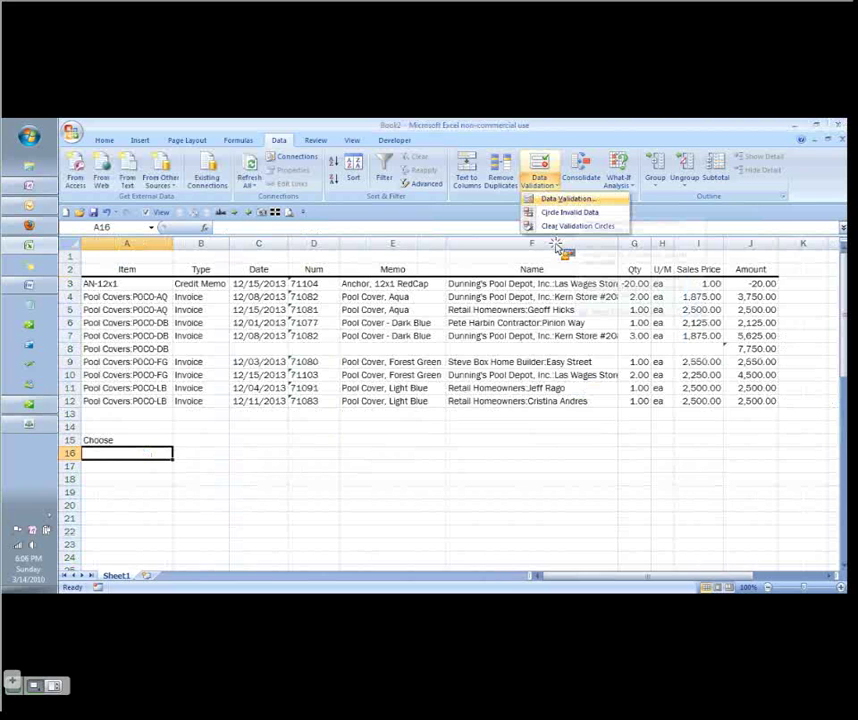
pyautogui.click(567, 198)
pyautogui.click(571, 299)
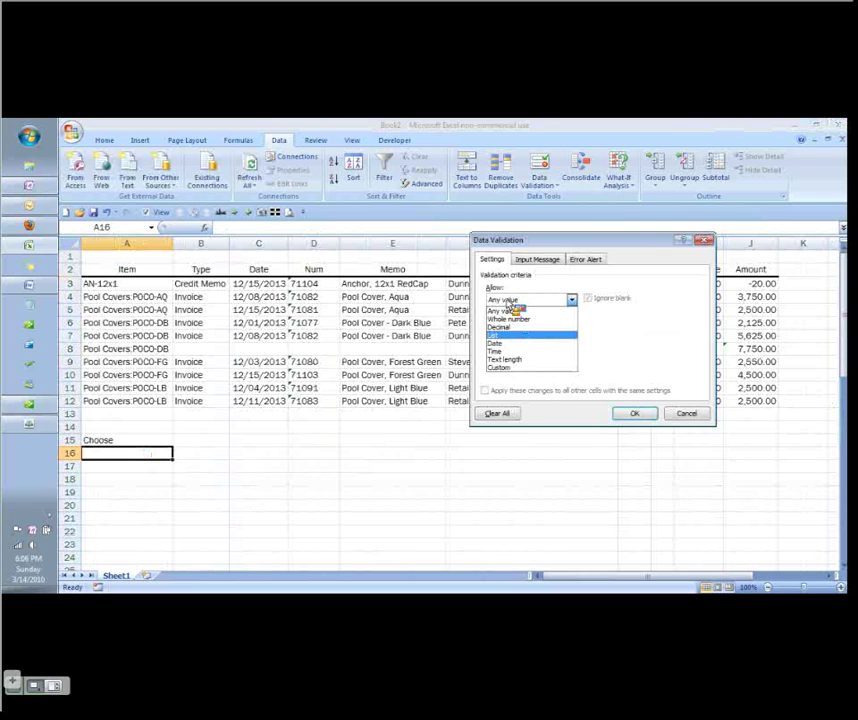
pyautogui.click(520, 354)
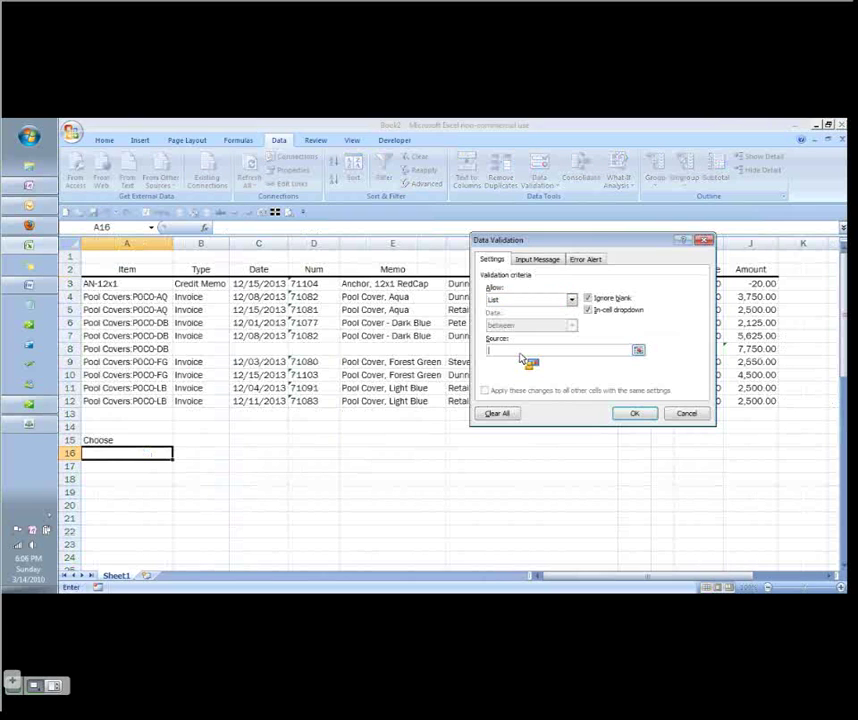
pyautogui.press('F3')
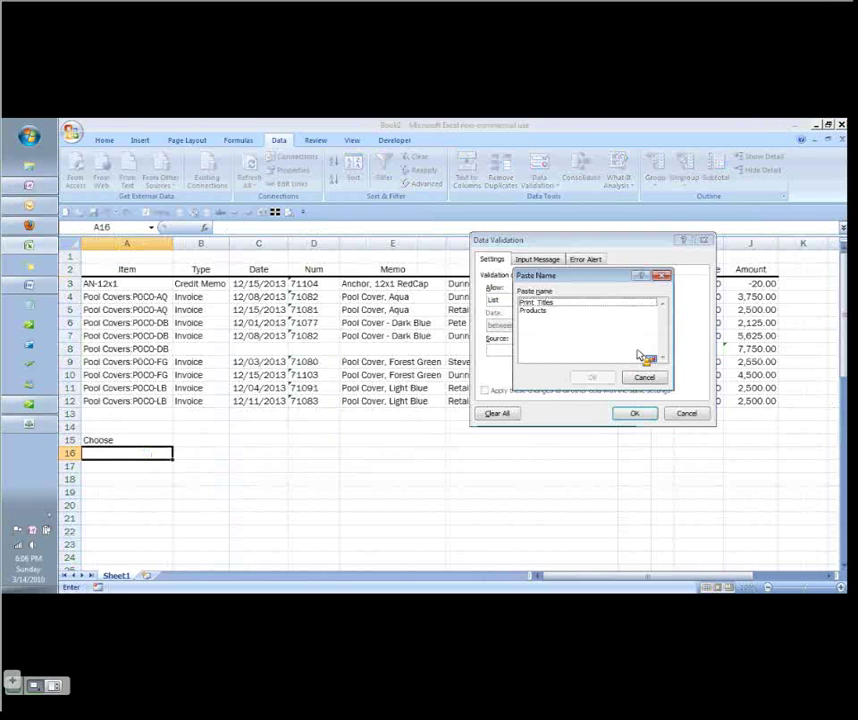
pyautogui.click(550, 310)
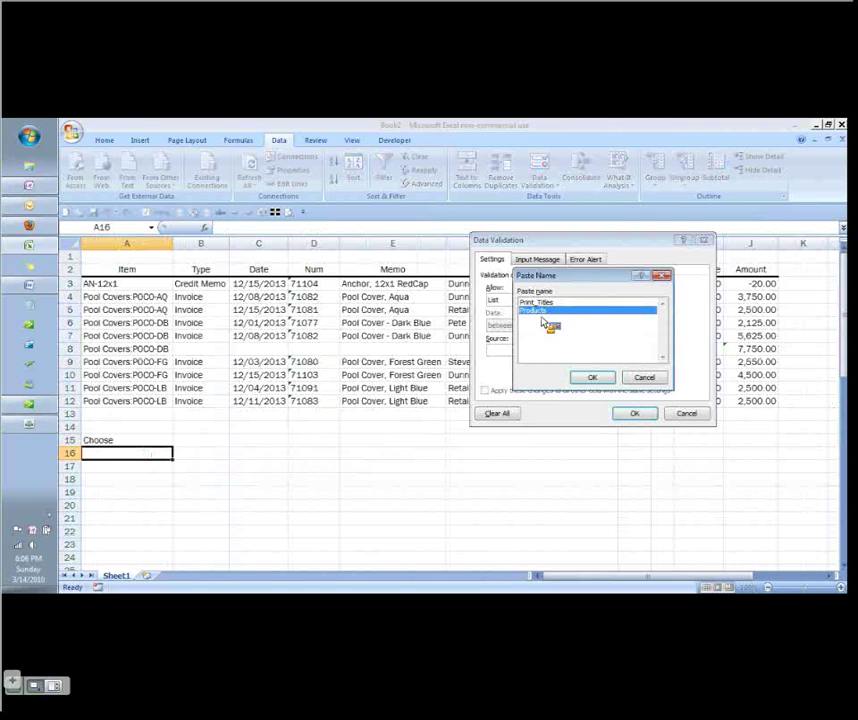
pyautogui.press('Return')
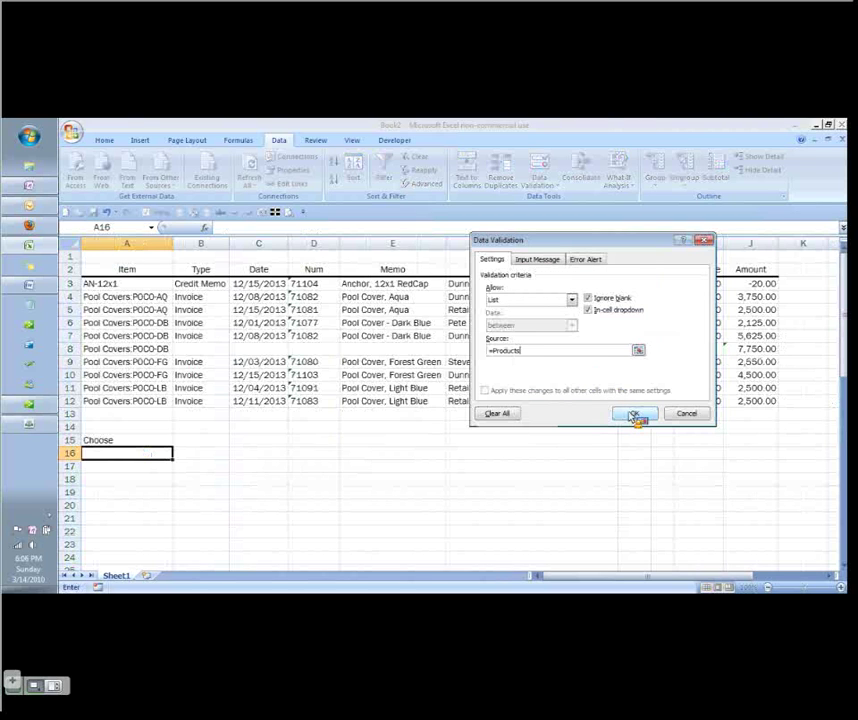
pyautogui.click(636, 416)
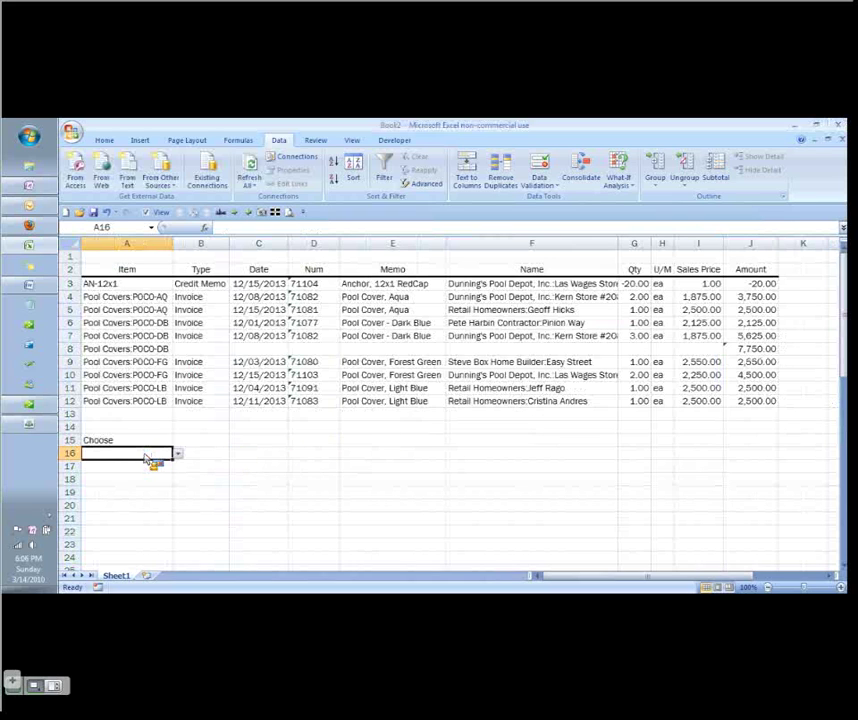
# Choose Pool Covers:POCO-AQ from the list in A16 and make the Choose heading in A15 bold and underlined.
pyautogui.click(177, 454)
pyautogui.click(138, 470)
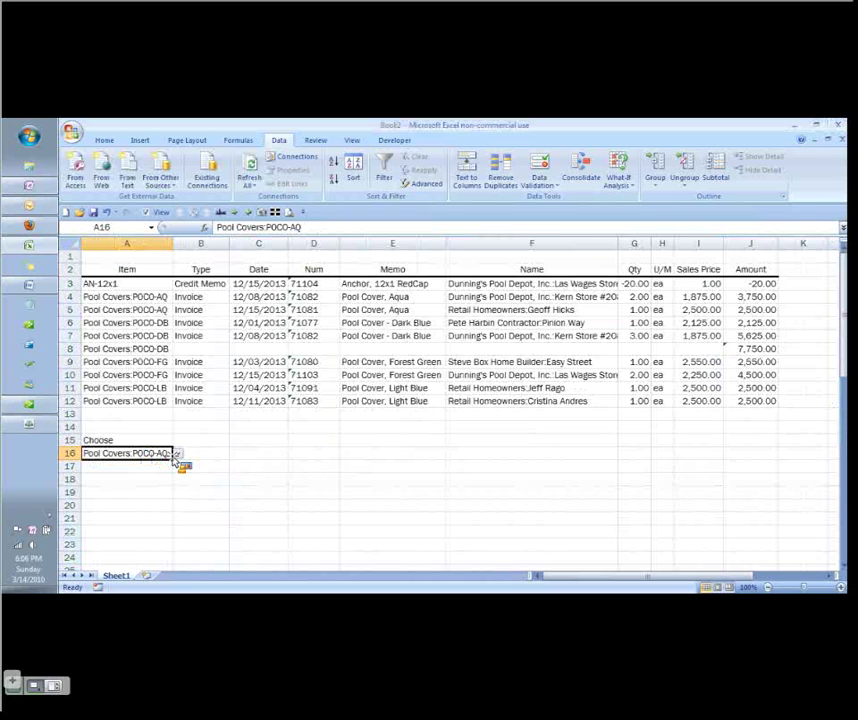
pyautogui.click(188, 453)
pyautogui.click(162, 440)
pyautogui.click(104, 140)
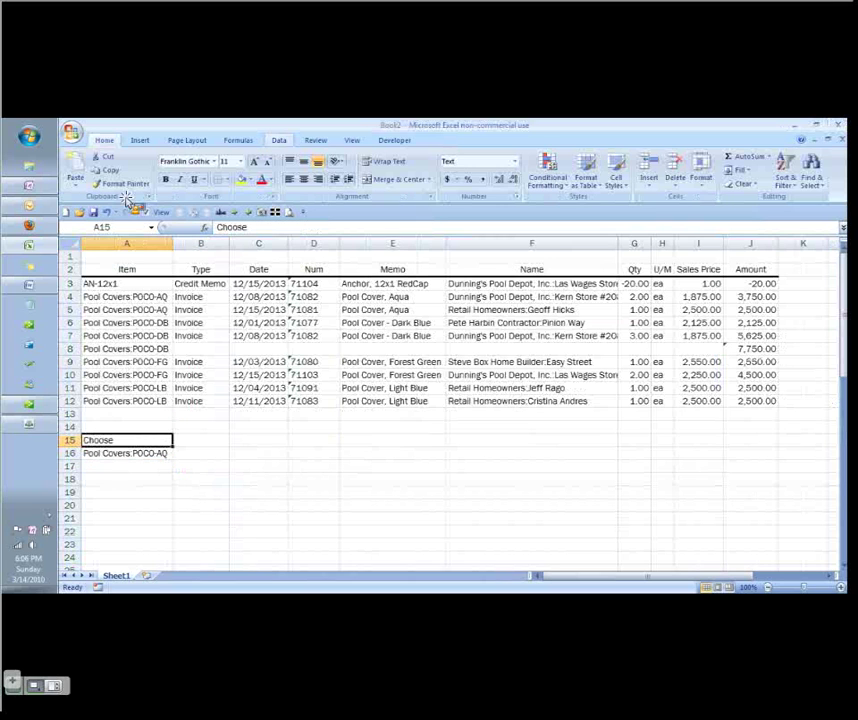
pyautogui.click(165, 179)
pyautogui.click(188, 453)
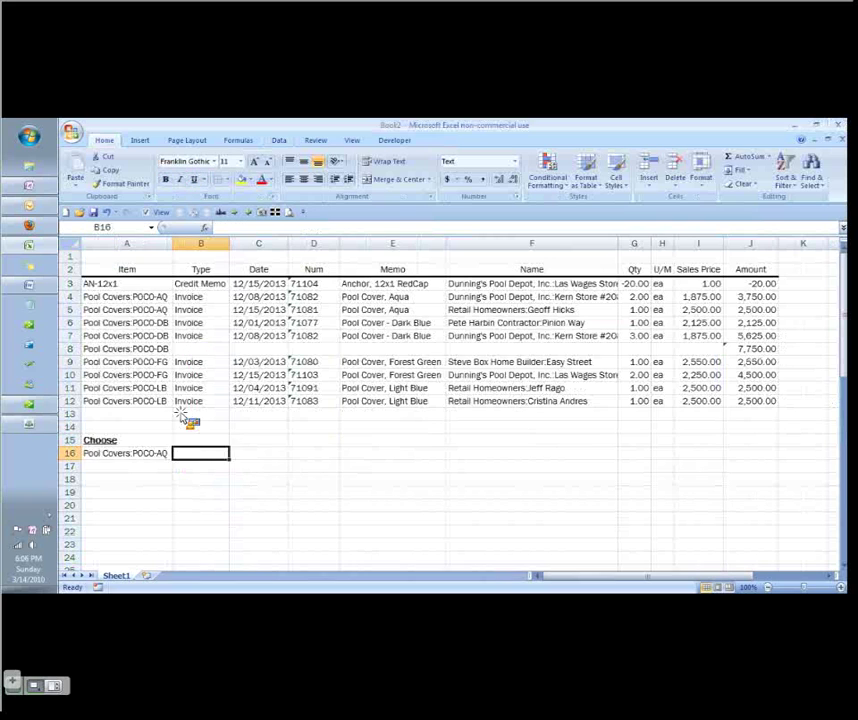
# Enter the heading Total Units Sold in B15.
pyautogui.click(165, 453)
pyautogui.click(195, 455)
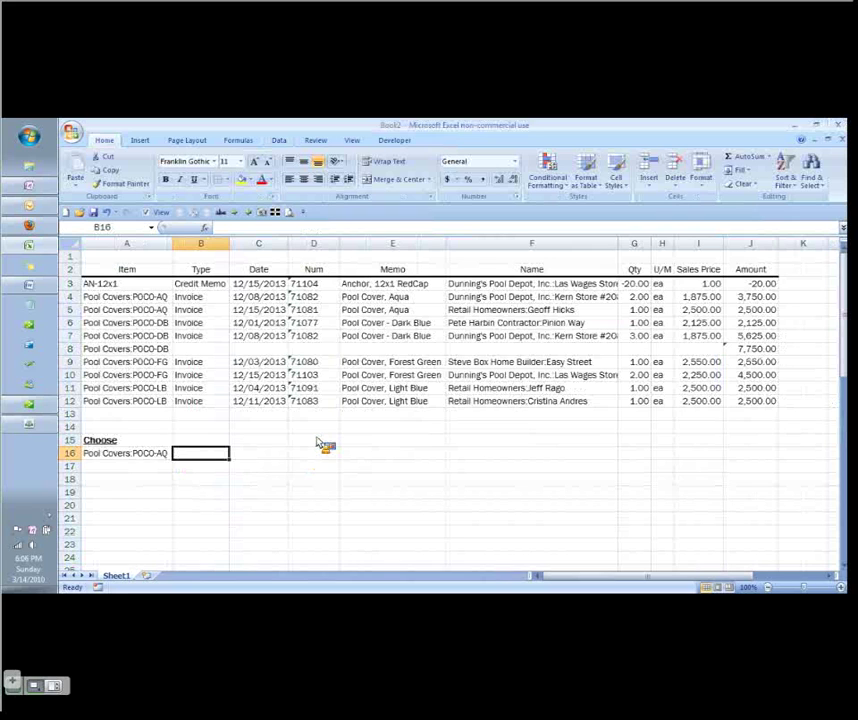
pyautogui.press('Up')
pyautogui.write('Total Units S')
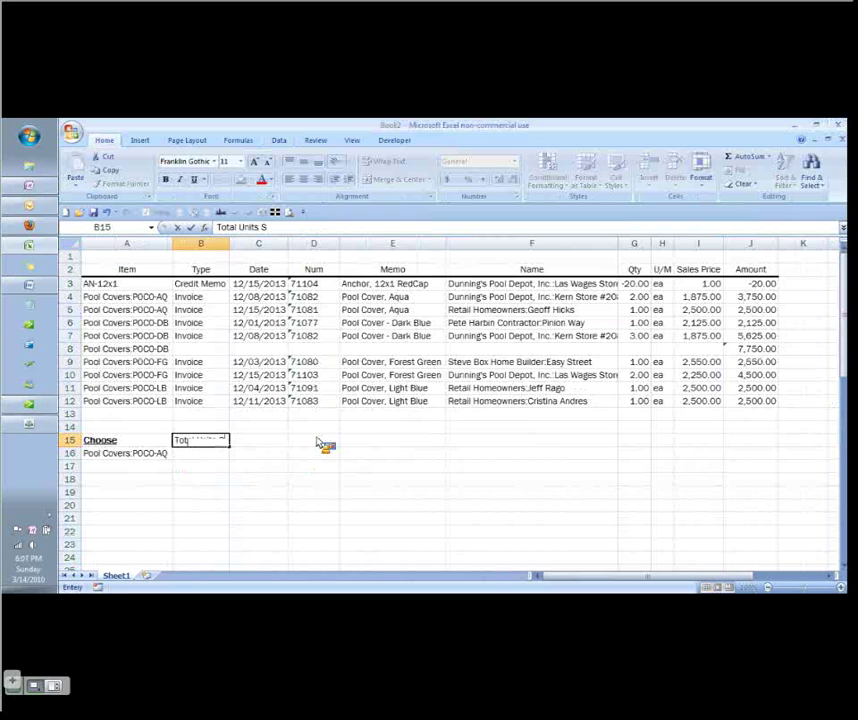
pyautogui.write('old')
pyautogui.press('Return')
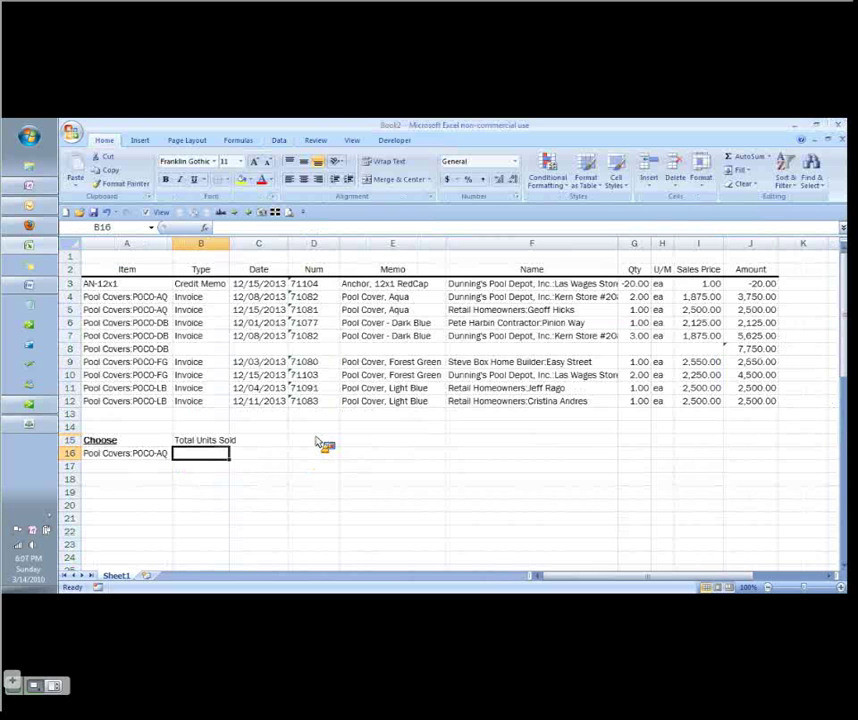
# Fit the widths of all columns in the sheet to their contents.
pyautogui.click(70, 243)
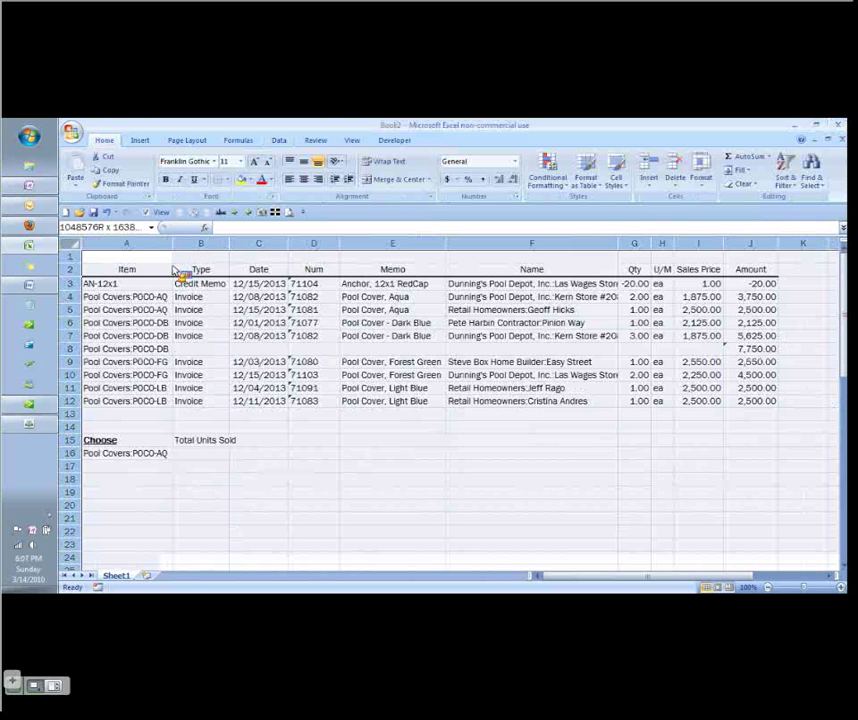
pyautogui.hotkey('alt', 'h')
pyautogui.press('o')
pyautogui.press('i')
pyautogui.click(194, 456)
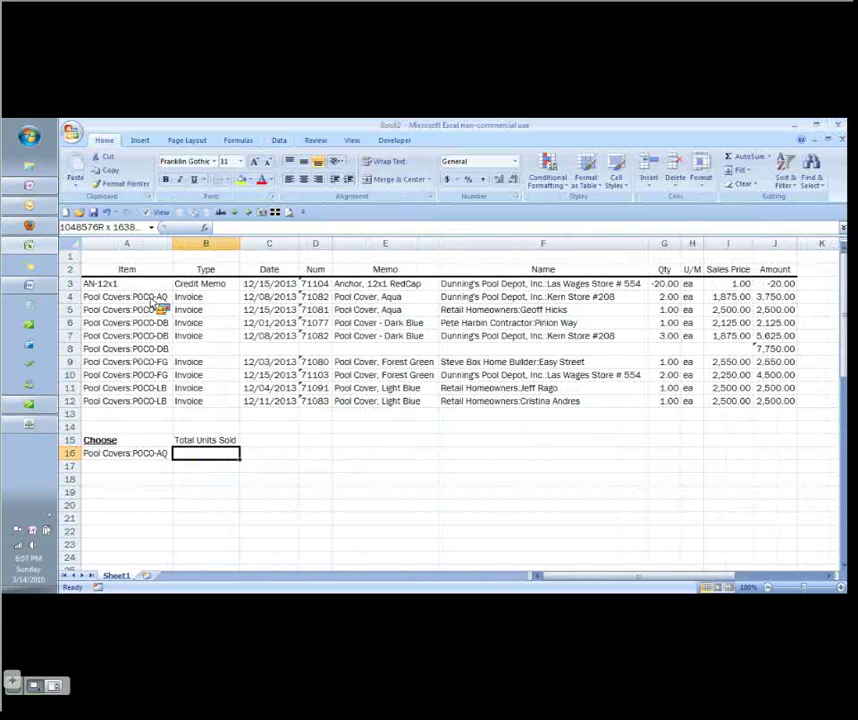
# Enter =SUMIF(Products,A16,G3:G12) in B16 and check it against the POCO-AQ quantities in G4:G5.
pyautogui.click(664, 243)
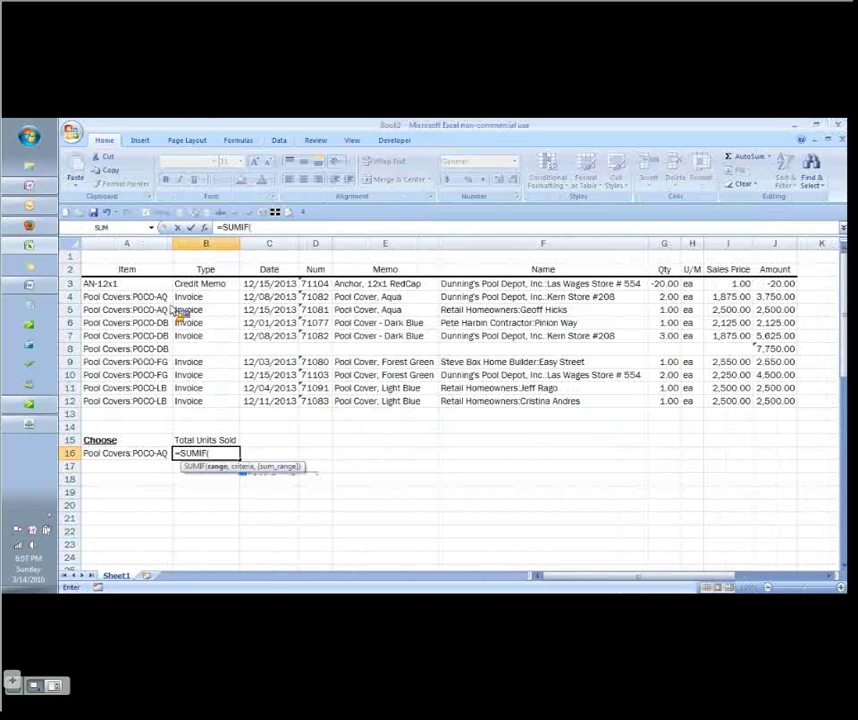
pyautogui.moveTo(126, 284); pyautogui.dragTo(130, 410)
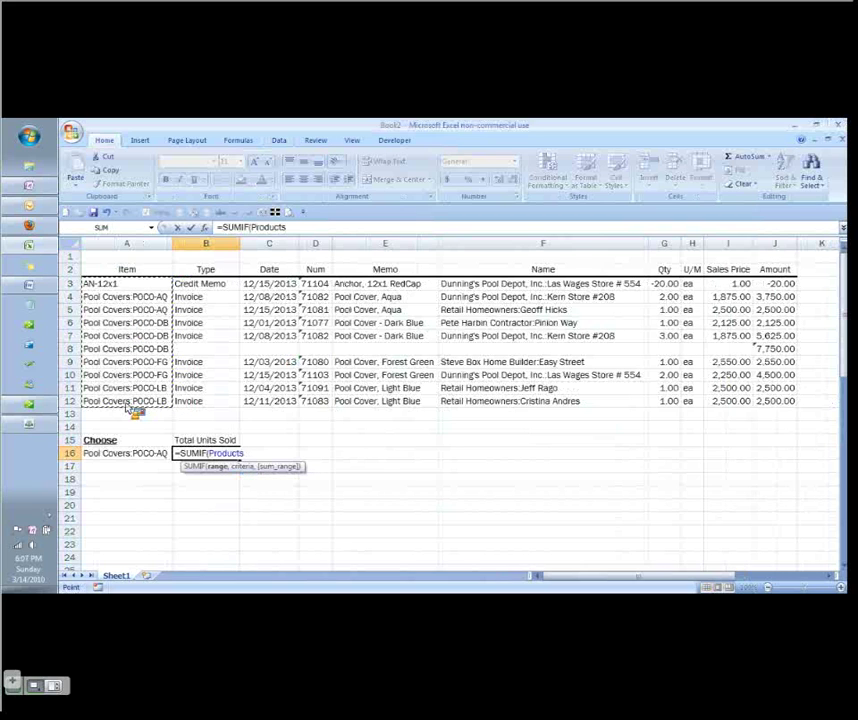
pyautogui.write(',')
pyautogui.click(131, 457)
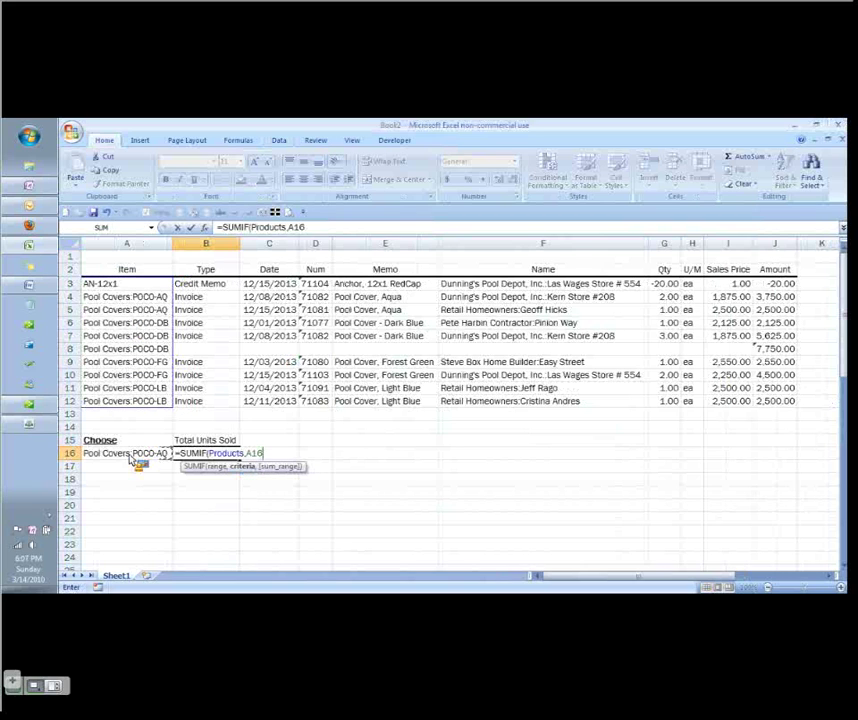
pyautogui.write(',')
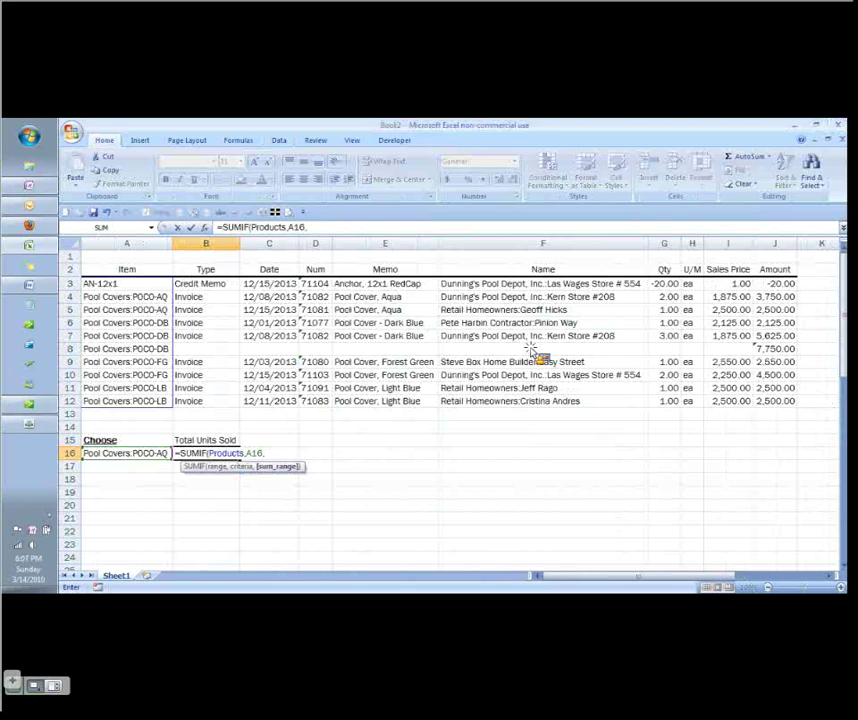
pyautogui.moveTo(664, 284); pyautogui.dragTo(664, 336)
pyautogui.moveTo(631, 370); pyautogui.dragTo(681, 410)
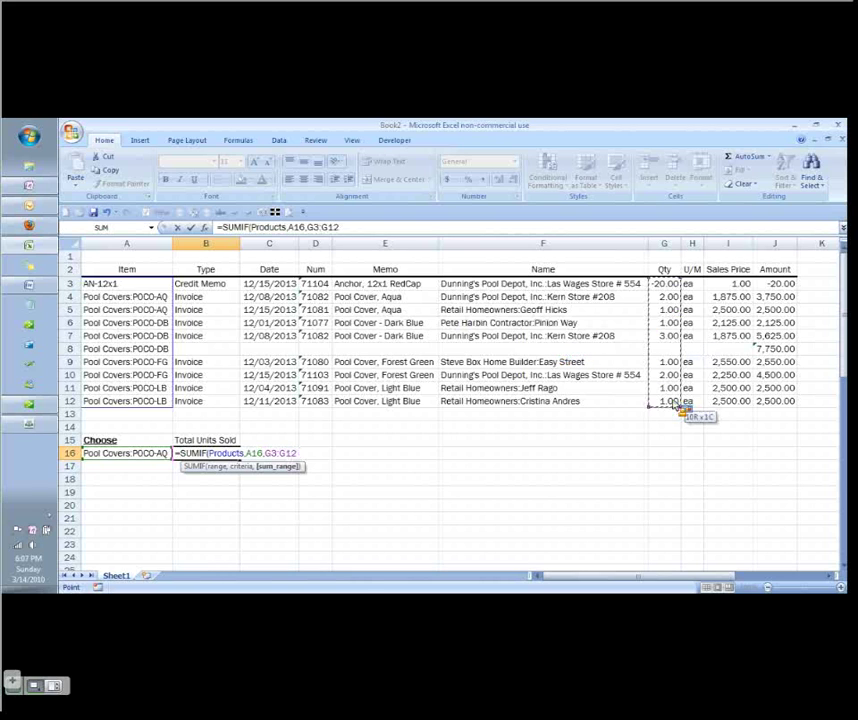
pyautogui.hotkey('ctrl', 'Return')
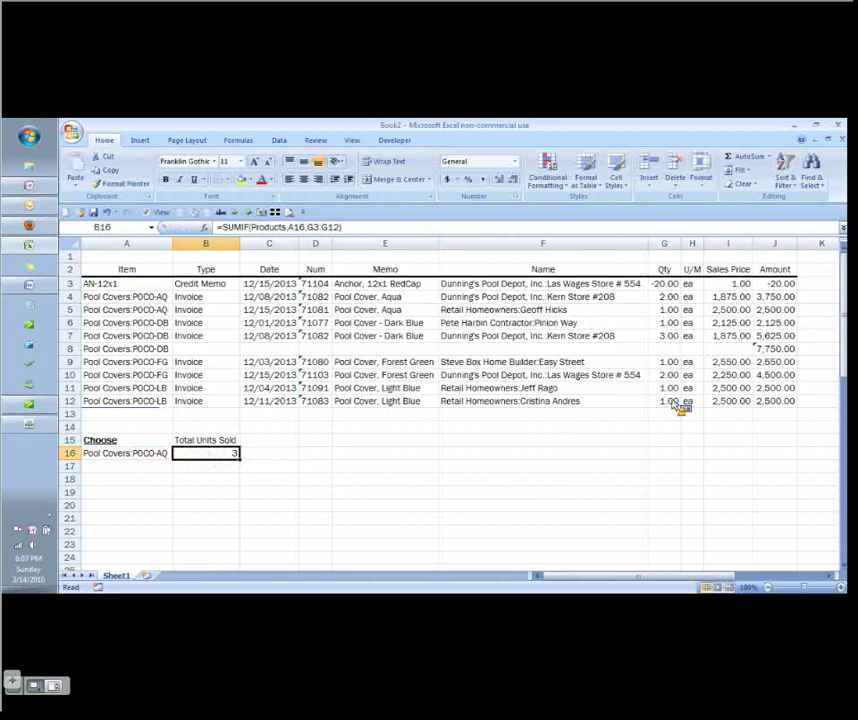
pyautogui.moveTo(668, 296); pyautogui.dragTo(668, 309)
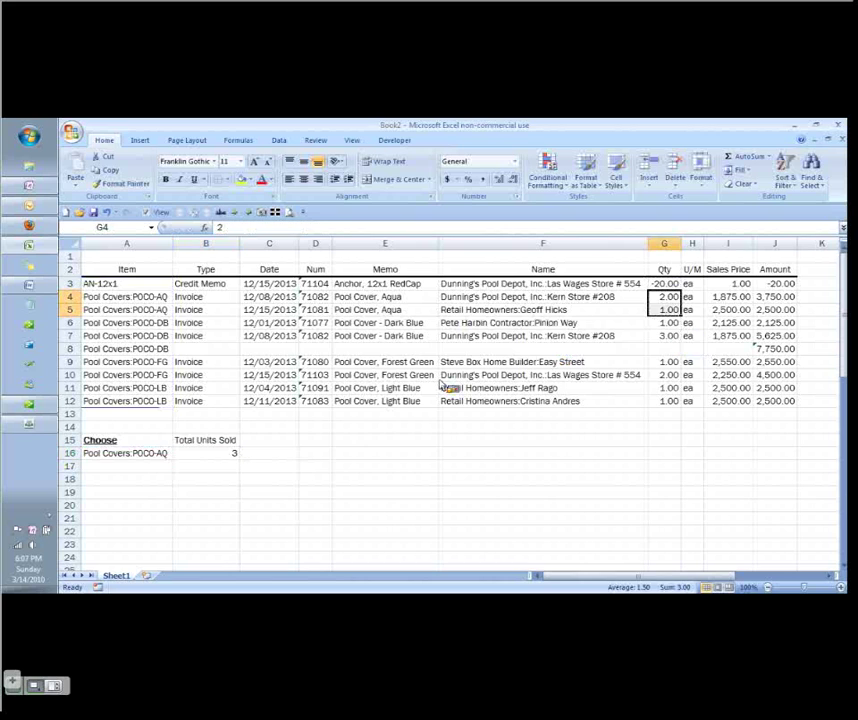
# Fix the references in the B16 formula to read =SUMIF(Products,$A16,$G$3:$G$12) and copy the formula to B17.
pyautogui.click(218, 453)
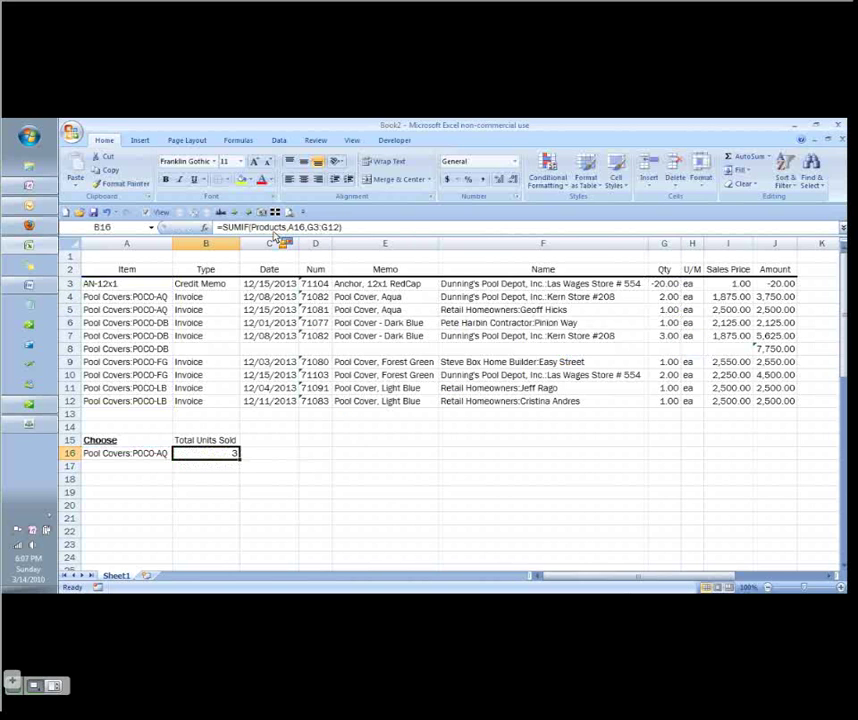
pyautogui.click(280, 228)
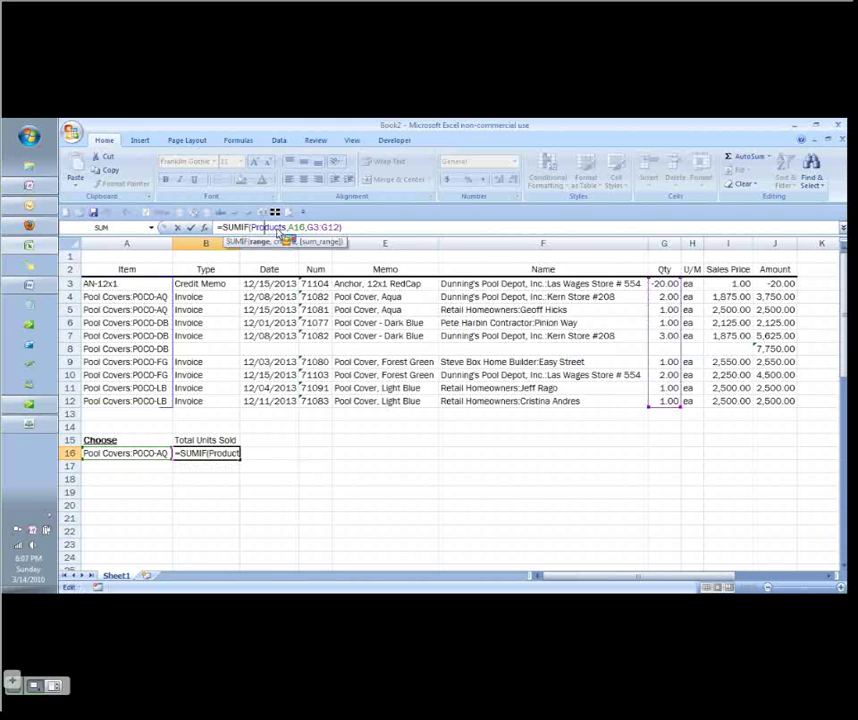
pyautogui.click(290, 228)
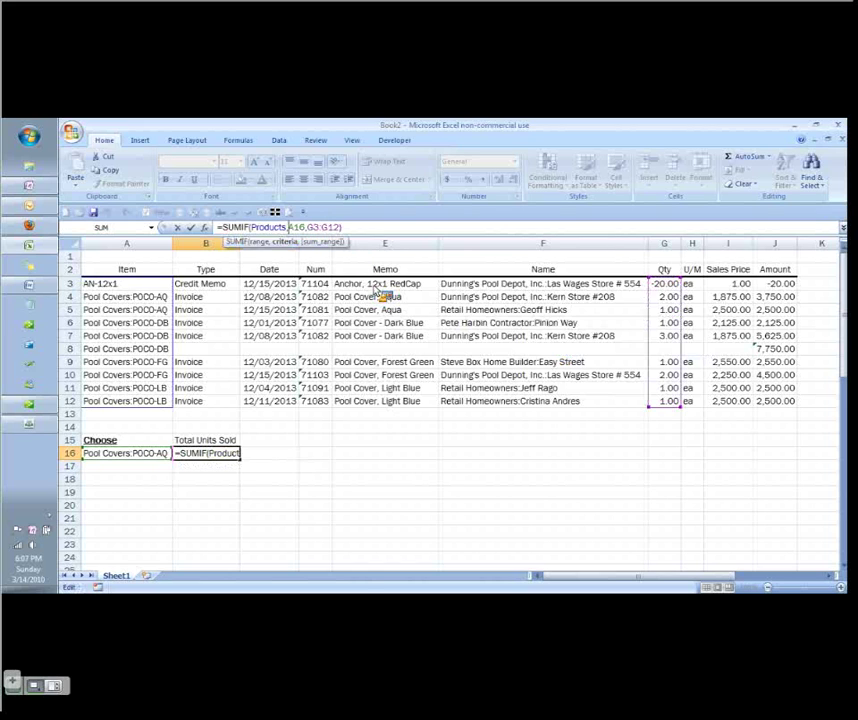
pyautogui.press('Right')
pyautogui.press('Right')
pyautogui.press('Right')
pyautogui.press('Right')
pyautogui.write('$')
pyautogui.press('Right')
pyautogui.press('Right')
pyautogui.press('Right')
pyautogui.press('Right')
pyautogui.write('$')
pyautogui.press('Right')
pyautogui.write('$')
pyautogui.press('Right')
pyautogui.press('Right')
pyautogui.write('$')
pyautogui.press('Right')
pyautogui.write('$')
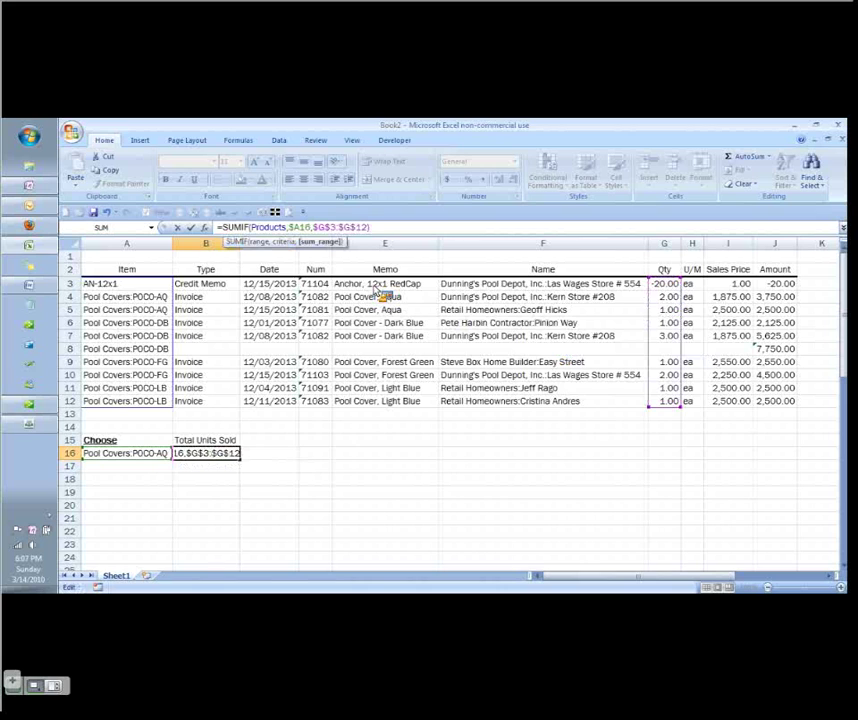
pyautogui.hotkey('ctrl', 'Return')
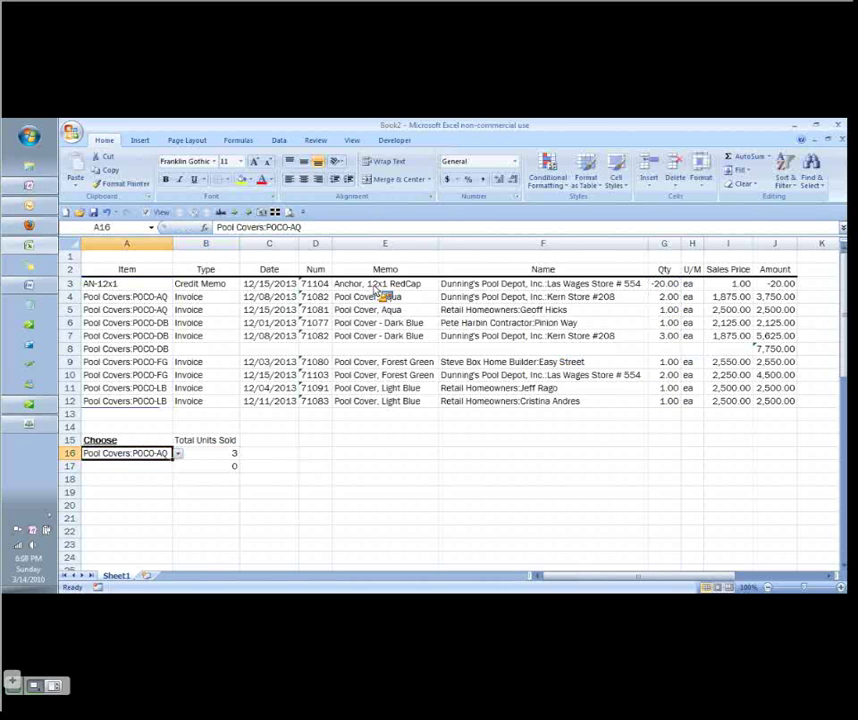
# Copy the drop-down cell A16 to A17 and choose Pool Covers:POCO-DB from its list.
pyautogui.press('Down')
pyautogui.hotkey('ctrl', 'd')
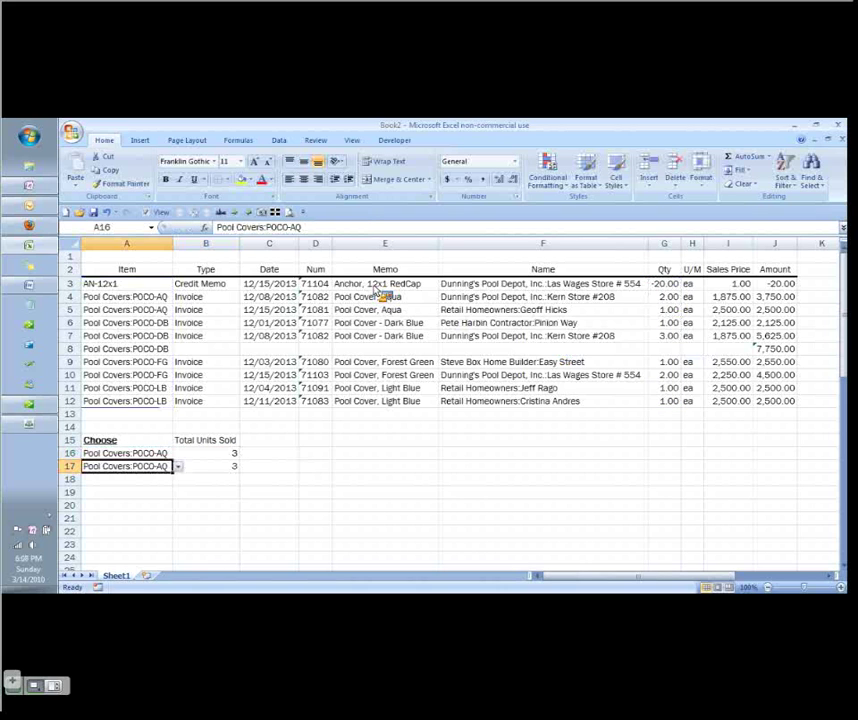
pyautogui.press('Up')
pyautogui.press('Down')
pyautogui.hotkey('alt', 'Down')
pyautogui.press('Down')
pyautogui.press('Down')
pyautogui.press('Down')
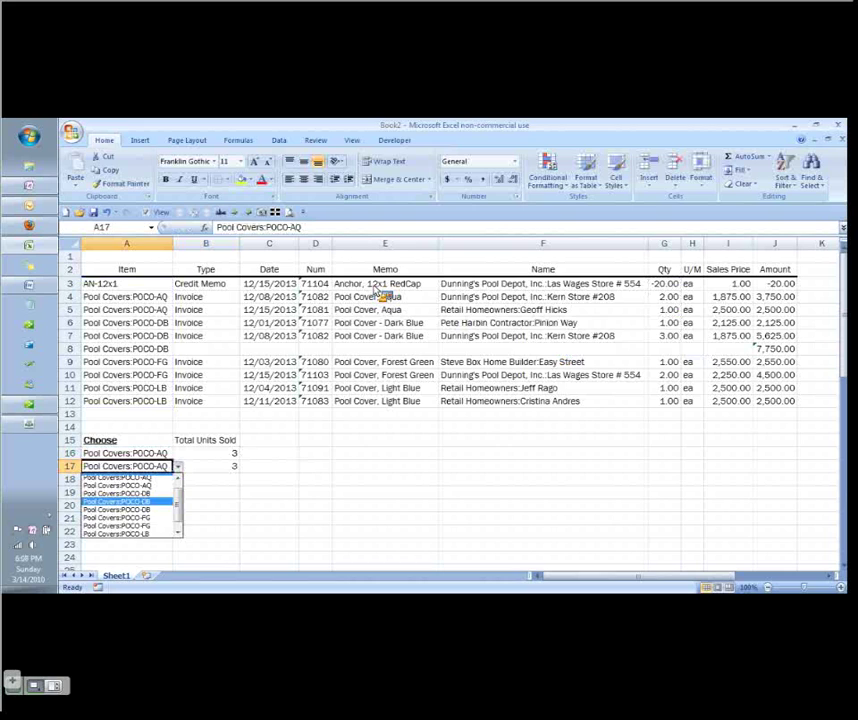
pyautogui.press('Return')
# Enter the heading Total Sales in C15.
pyautogui.press('Right')
pyautogui.press('Up')
pyautogui.press('Up')
pyautogui.press('Right')
pyautogui.write('=SUM')
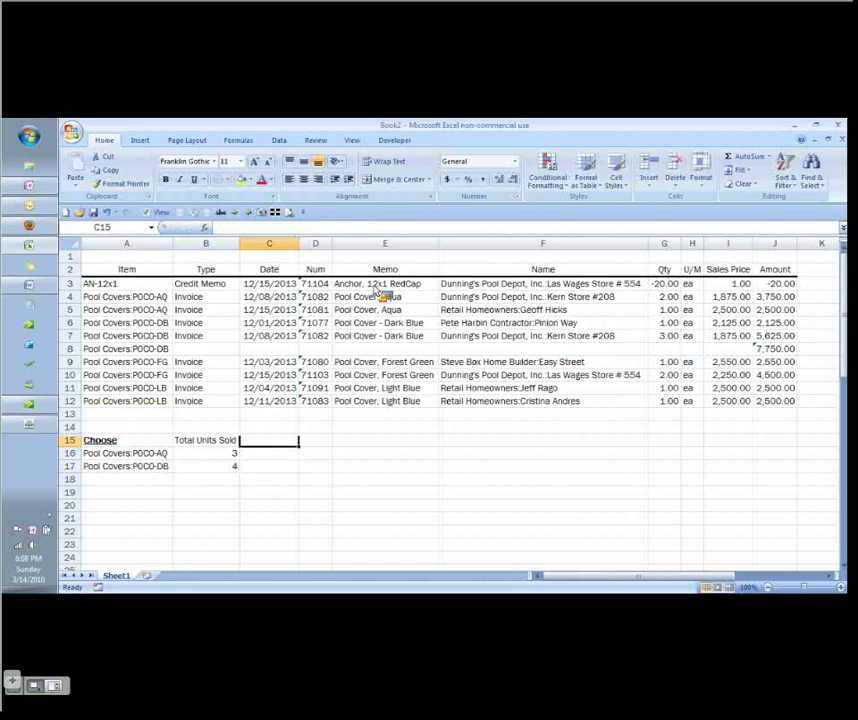
pyautogui.write('Total')
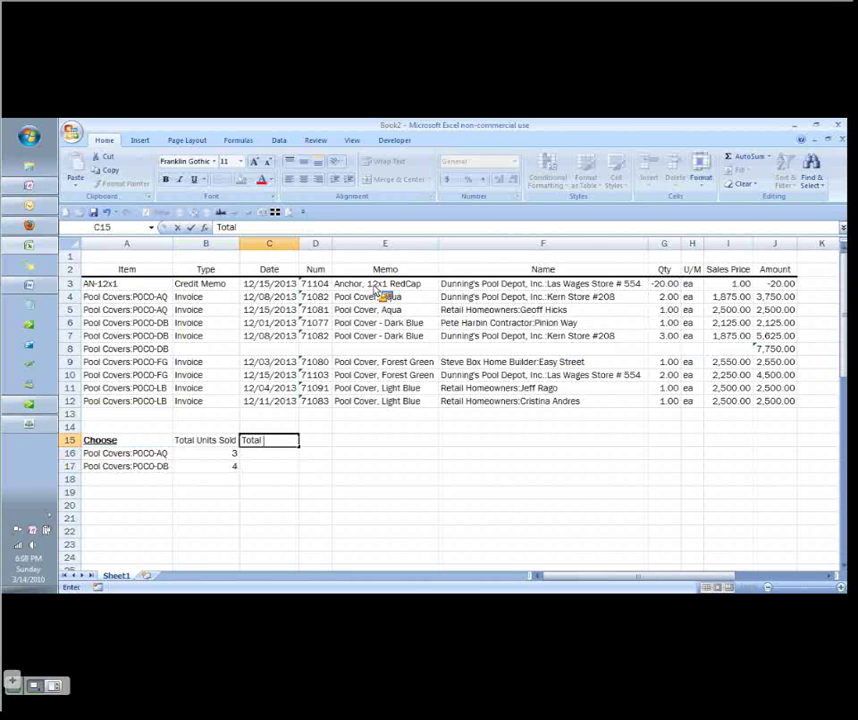
pyautogui.write(' Sales')
pyautogui.press('Return')
# Copy the B16 formula to C16 and change its sum range so it reads =SUMIF(Products,$A16,$I$3:$I$12).
pyautogui.press('Left')
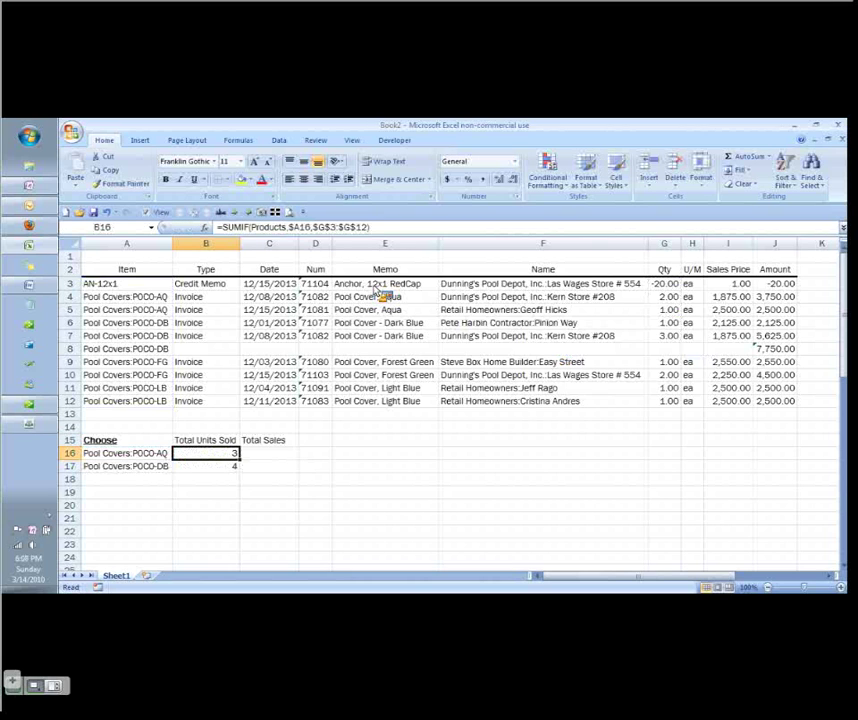
pyautogui.press('Right')
pyautogui.hotkey('ctrl', 'r')
pyautogui.press('F2')
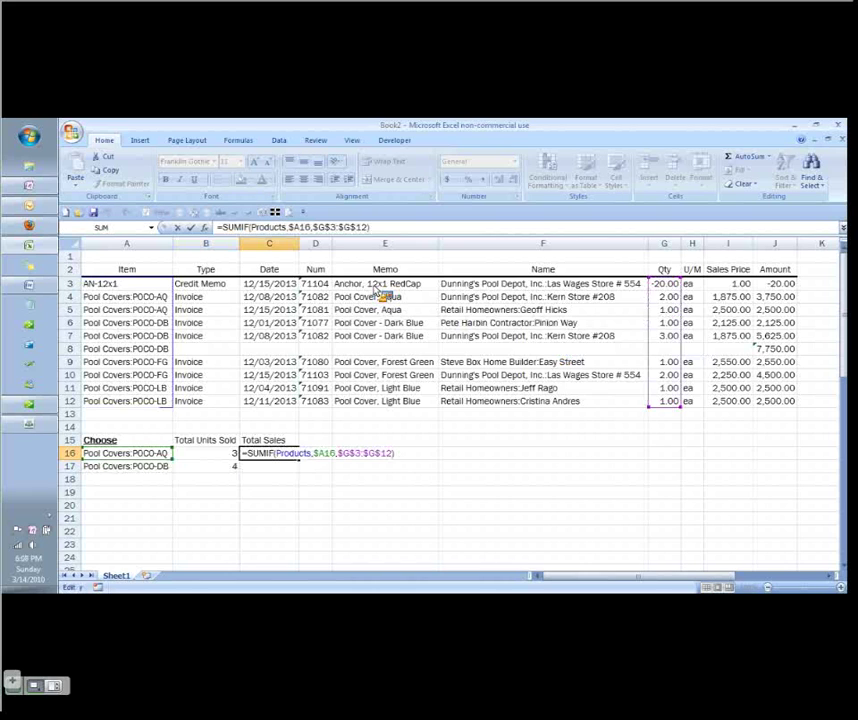
pyautogui.press('Left')
pyautogui.press('Left')
pyautogui.press('Left')
pyautogui.press('Left')
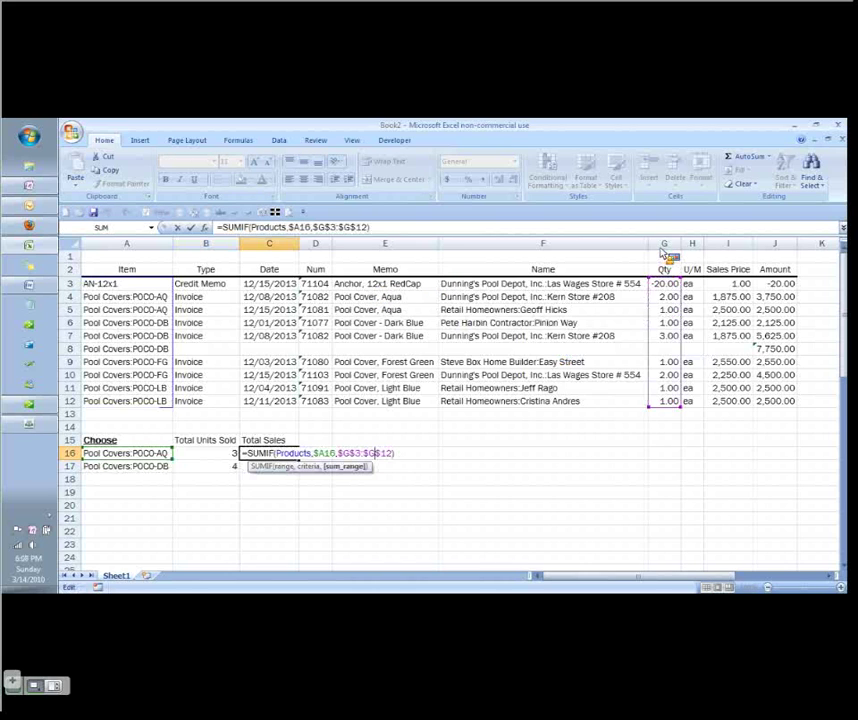
pyautogui.moveTo(665, 272); pyautogui.dragTo(752, 277)
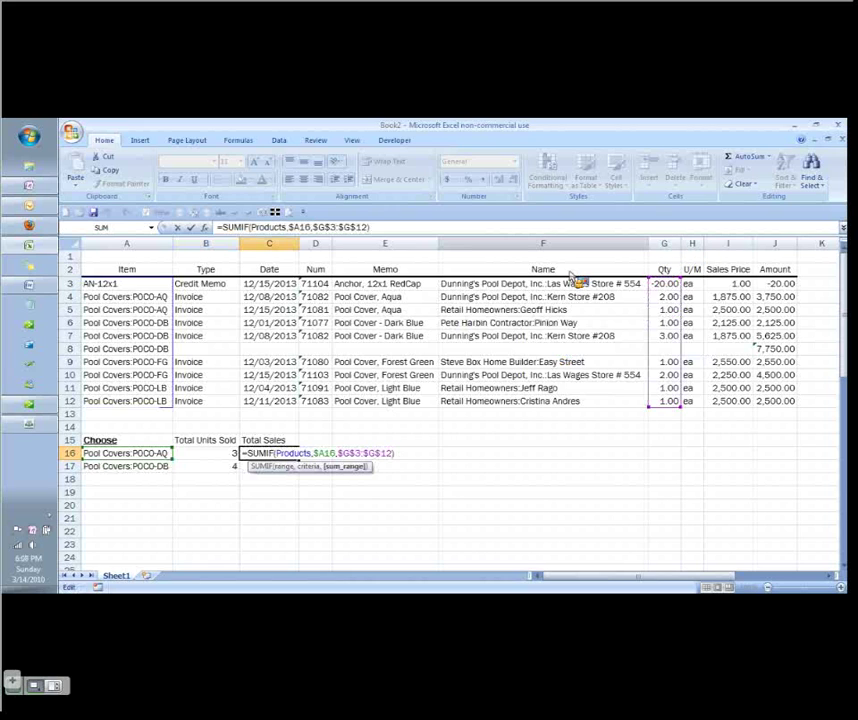
pyautogui.press('Left')
pyautogui.press('Left')
pyautogui.press('Left')
pyautogui.press('Left')
pyautogui.press('Left')
pyautogui.hotkey('shift', 'Left')
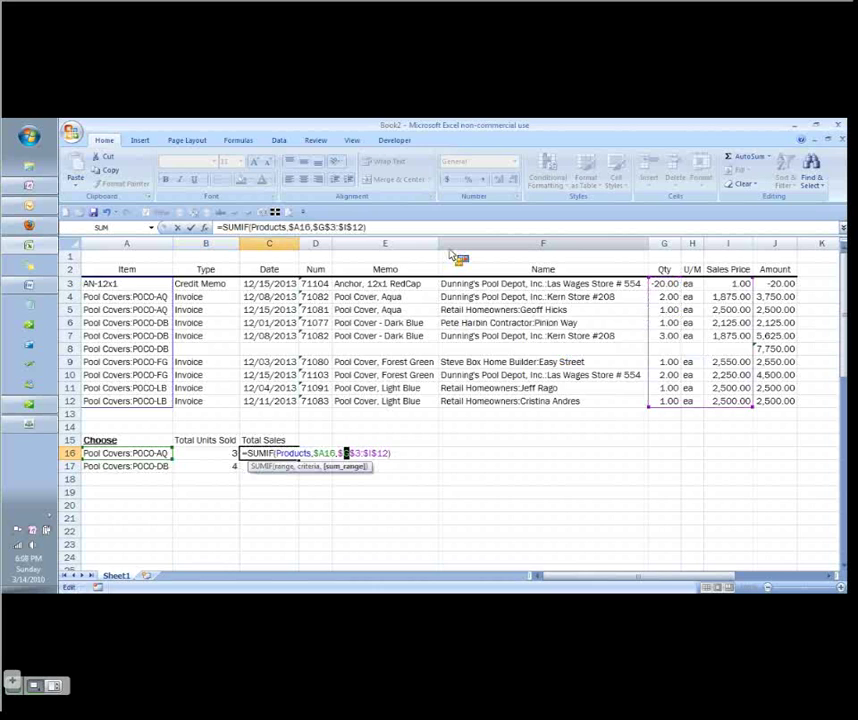
pyautogui.write('I')
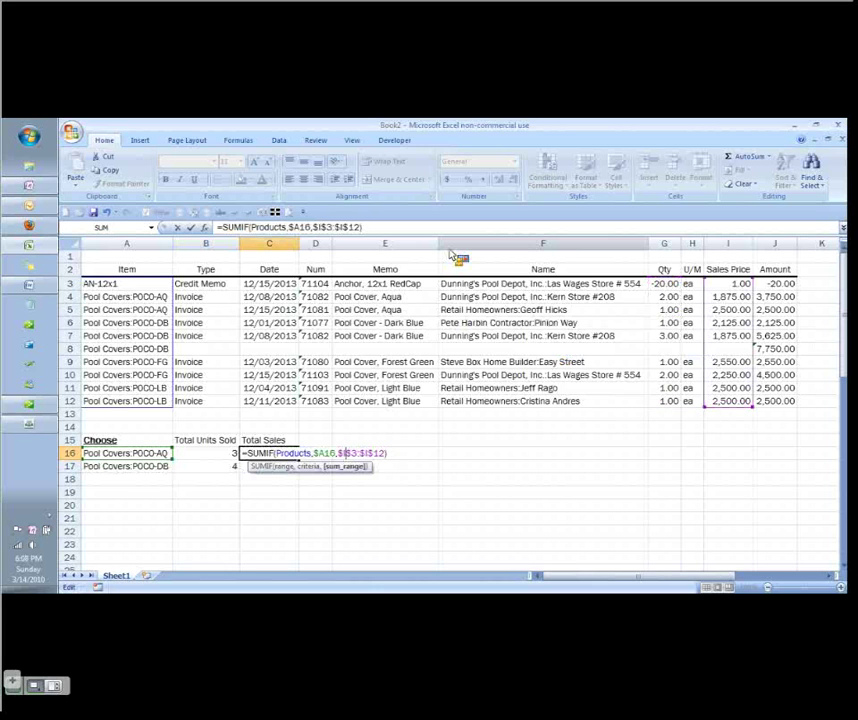
pyautogui.hotkey('ctrl', 'Return')
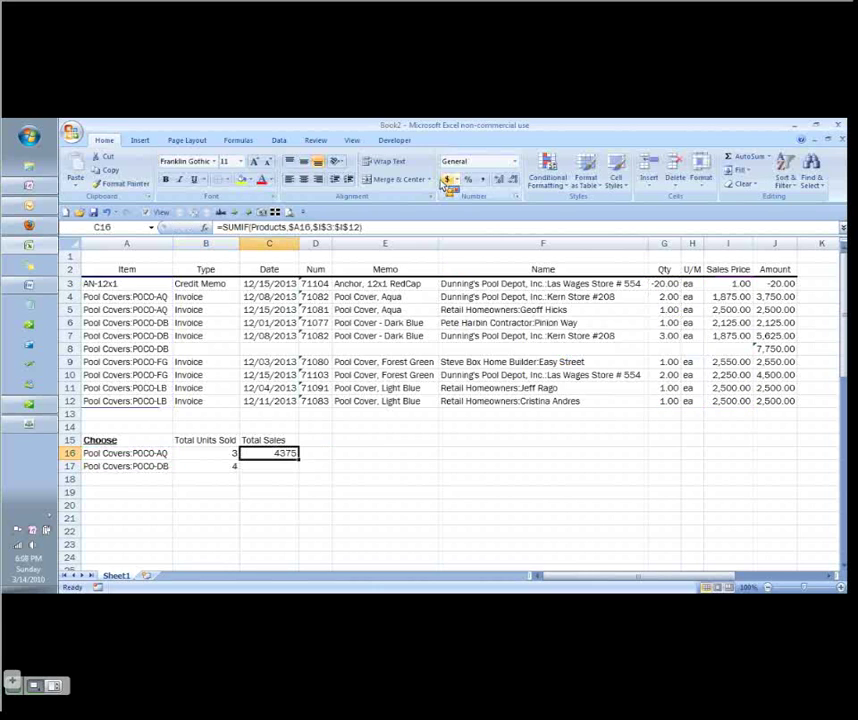
# Apply the accounting number format to C16 and fill the formula and format into C17.
pyautogui.click(445, 183)
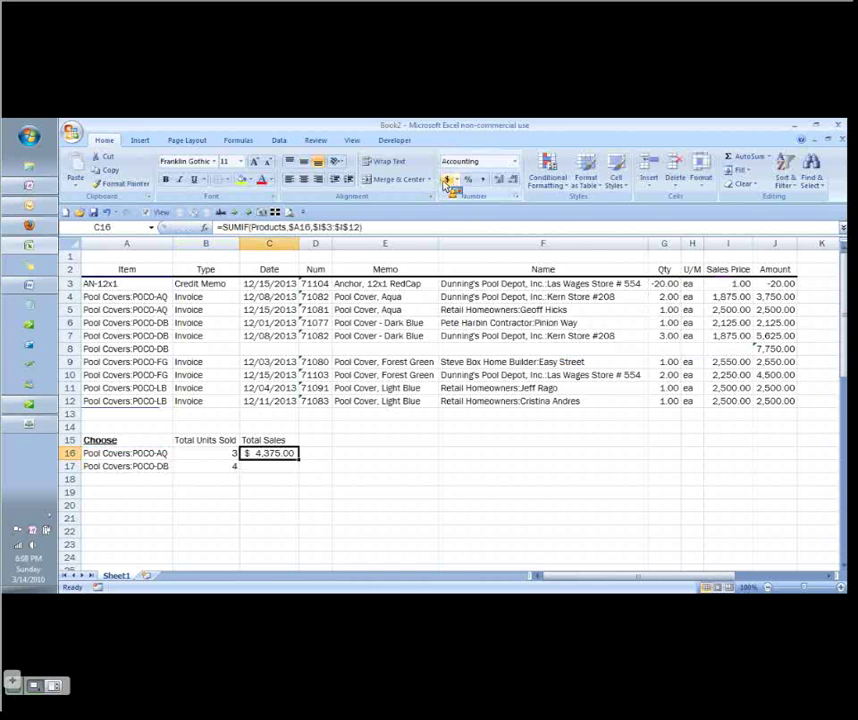
pyautogui.press('Down')
pyautogui.hotkey('ctrl', 'd')
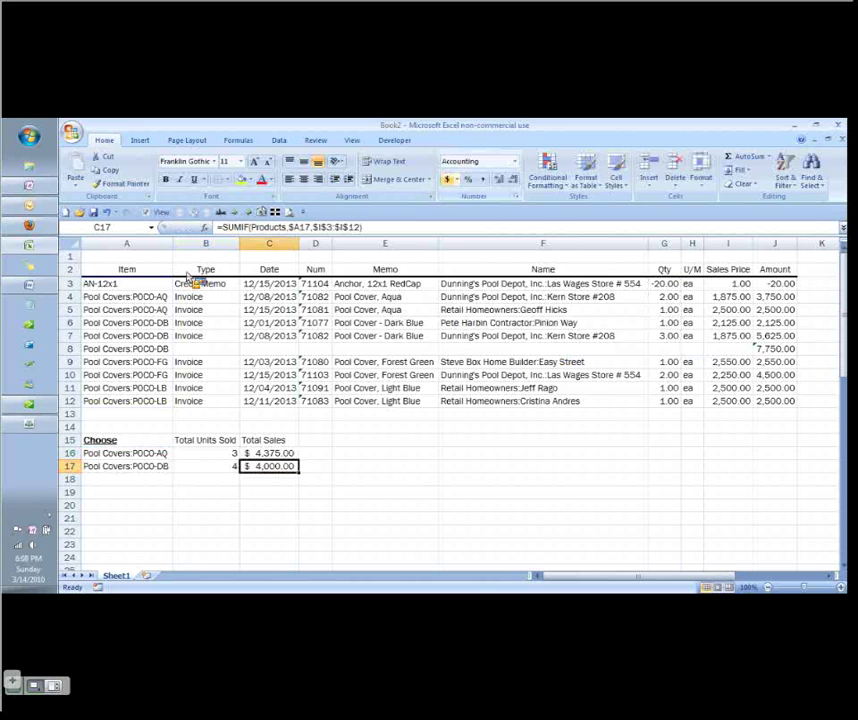
# Check the POCO-DB total sales against the sales prices in I6:I7.
pyautogui.click(206, 322)
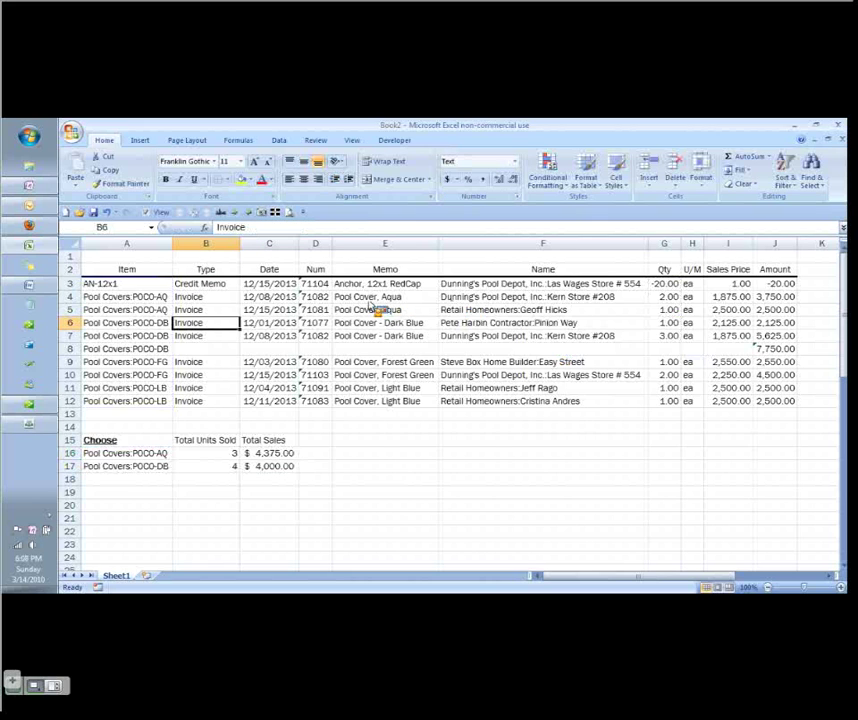
pyautogui.hotkey('shift', 'Left')
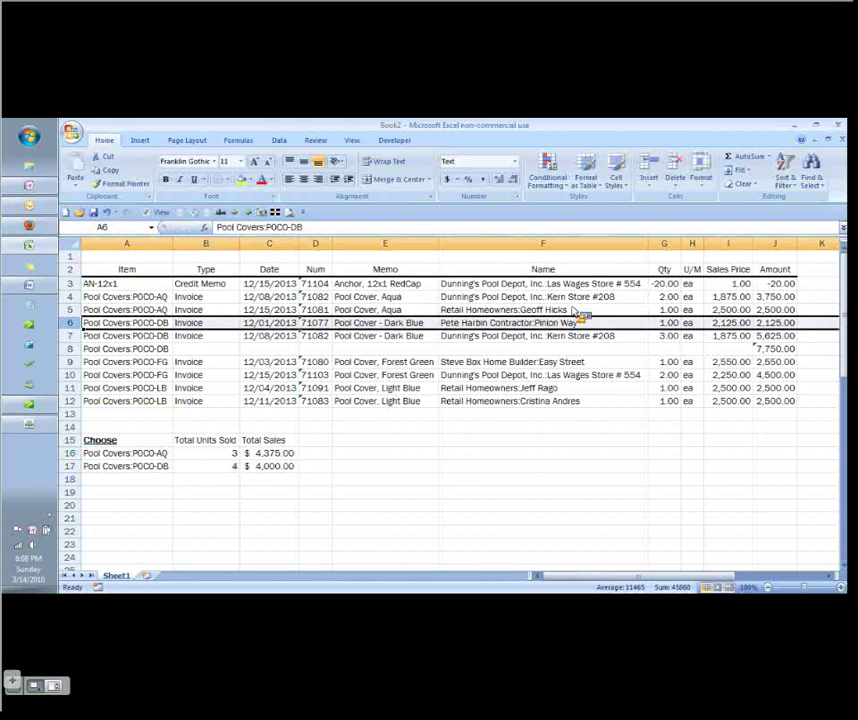
pyautogui.moveTo(731, 324); pyautogui.dragTo(739, 345)
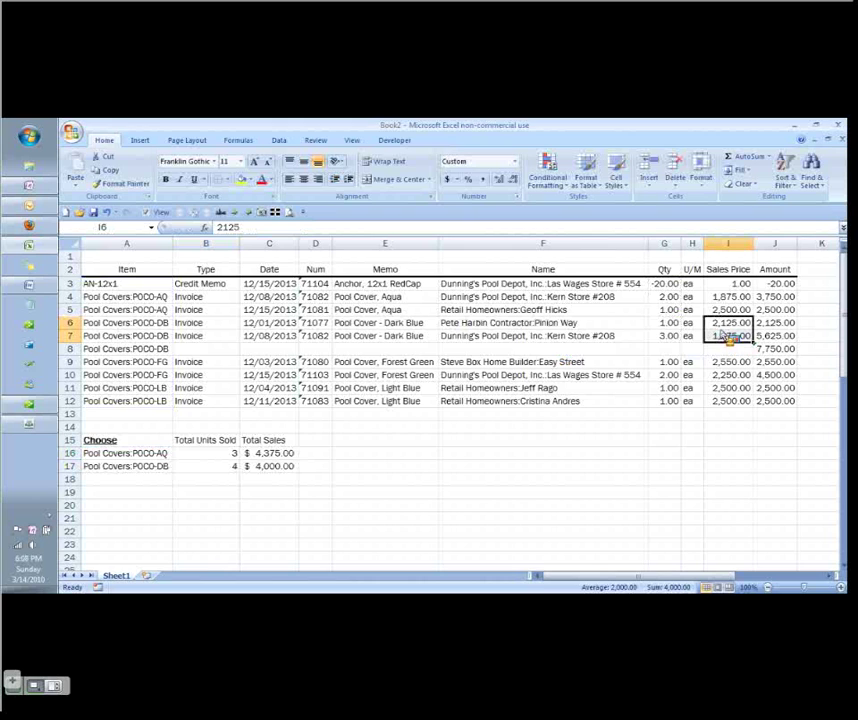
# Delete row 8, the leftover POCO-DB subtotal row.
pyautogui.press('Down')
pyautogui.press('Down')
pyautogui.press('Home')
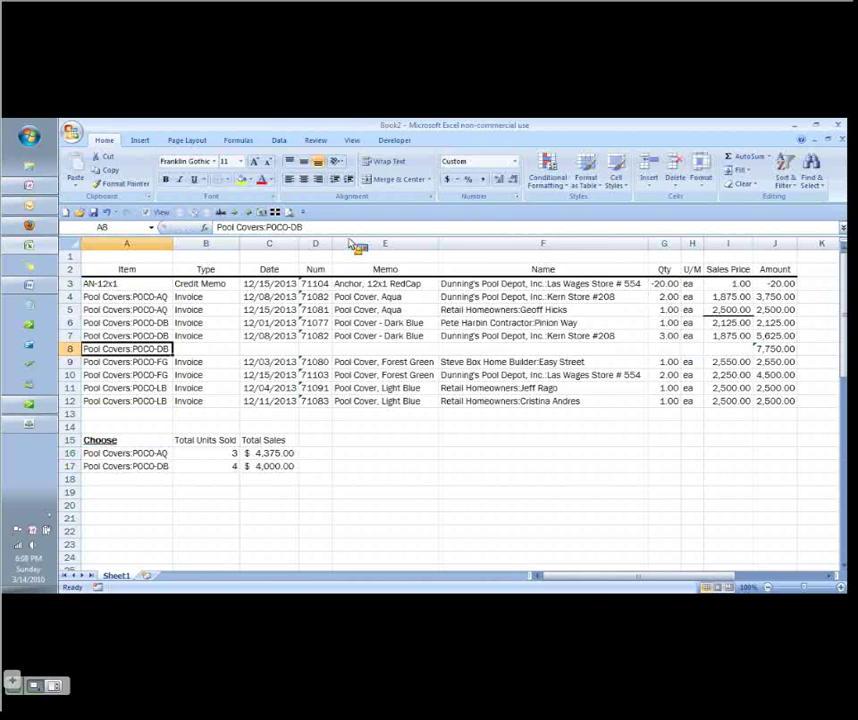
pyautogui.hotkey('shift', 'space')
pyautogui.hotkey('ctrl', '-')
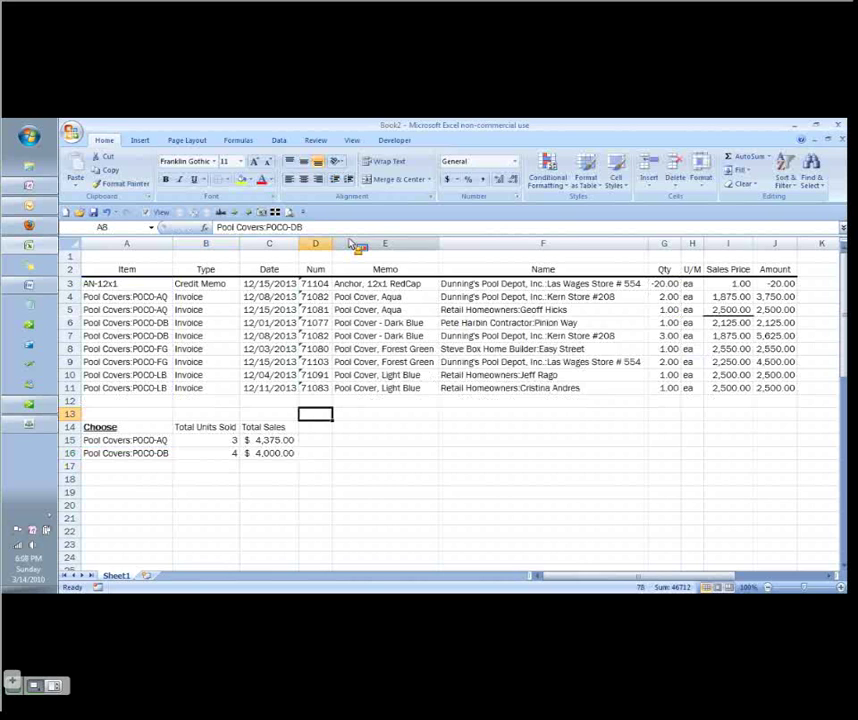
# Enter the heading Average Unit Price in D14.
pyautogui.press('Down')
pyautogui.write('Av')
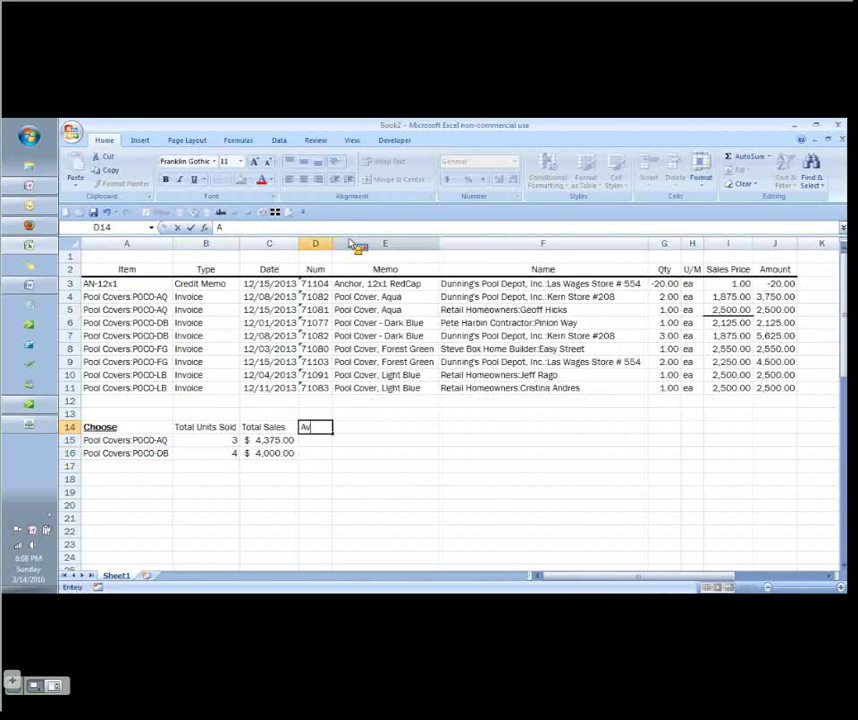
pyautogui.write('erage UnitS')
pyautogui.press('BackSpace')
pyautogui.write('Price')
pyautogui.press('Return')
# Enter =C15/B15 in D15 and copy the formula to D16.
pyautogui.write('=')
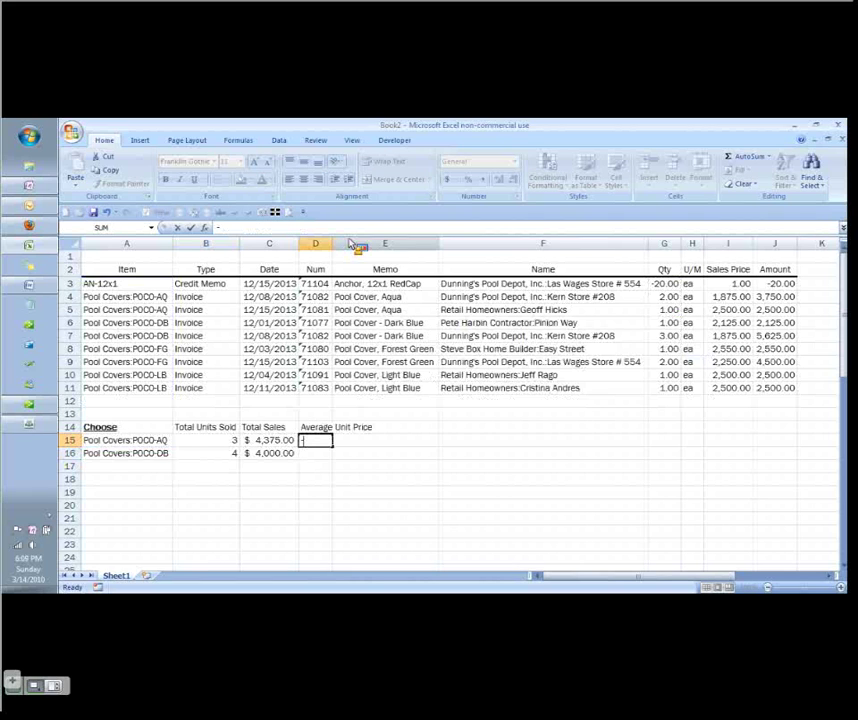
pyautogui.press('Left')
pyautogui.write('/')
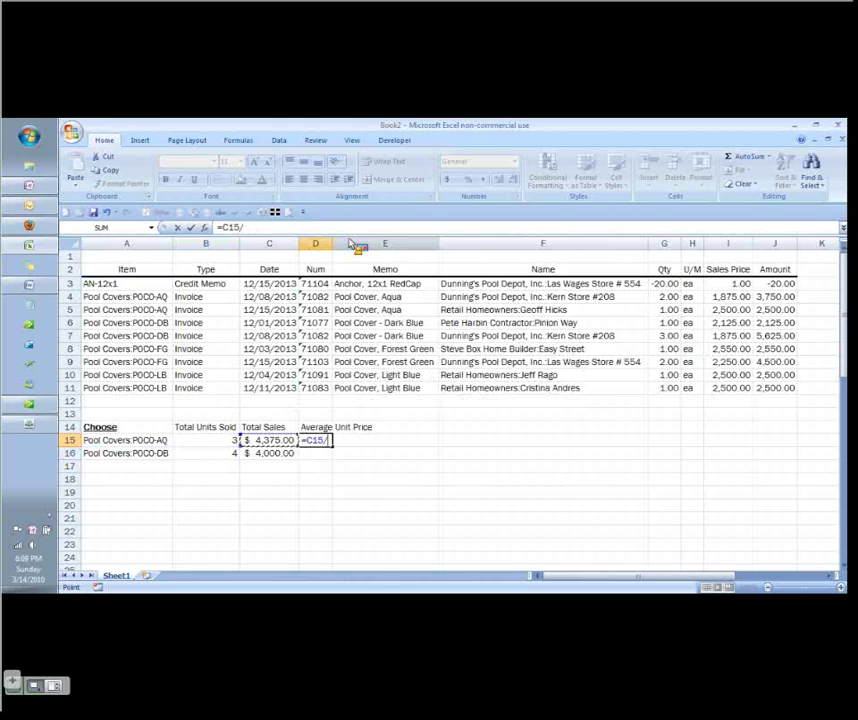
pyautogui.press('Left')
pyautogui.press('Left')
pyautogui.hotkey('ctrl', 'Return')
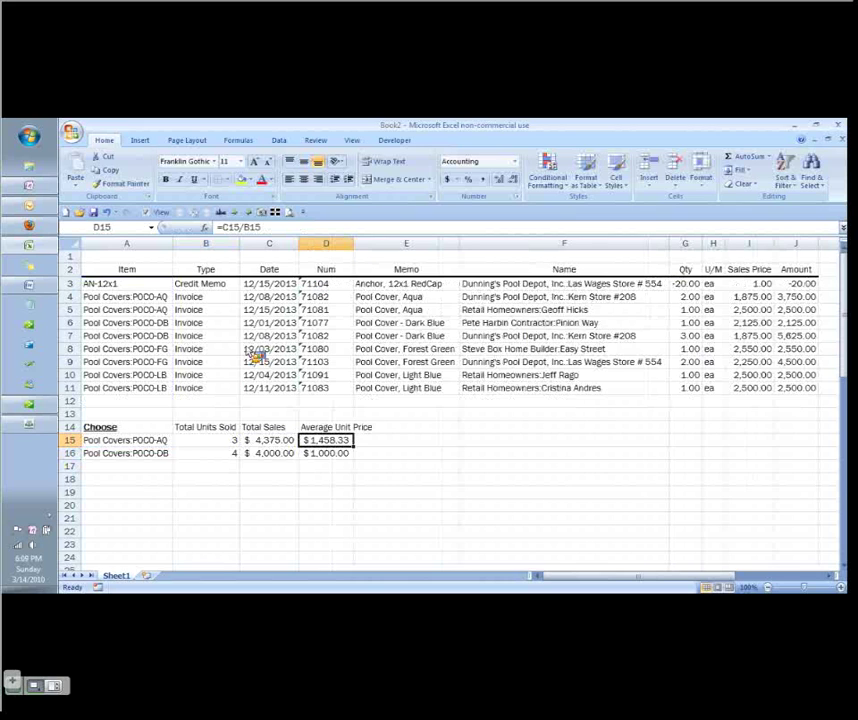
# Copy the Choose heading's formatting to B14:E14 and fit the column widths to their contents.
pyautogui.click(228, 426)
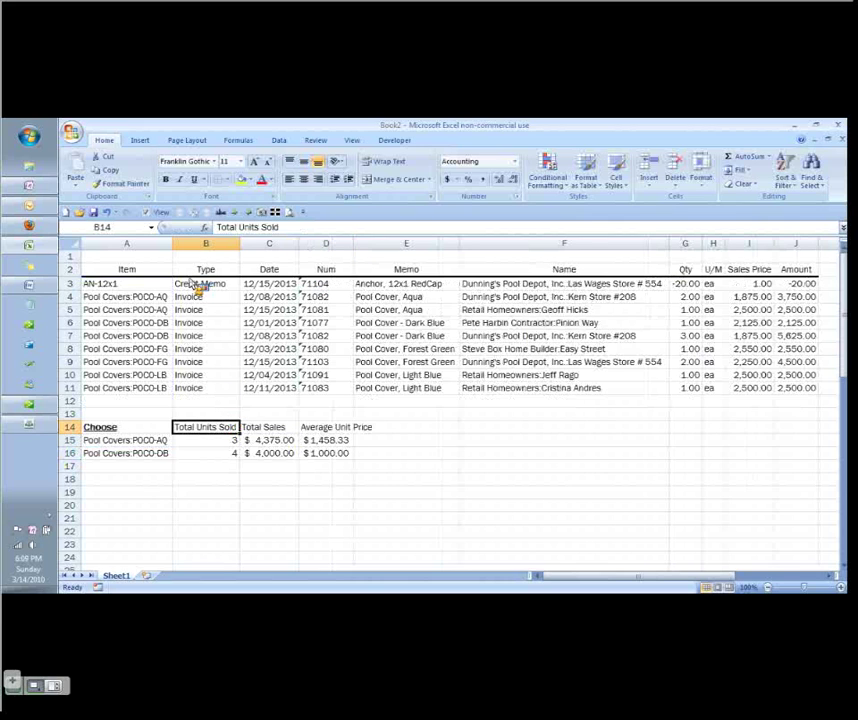
pyautogui.press('Left')
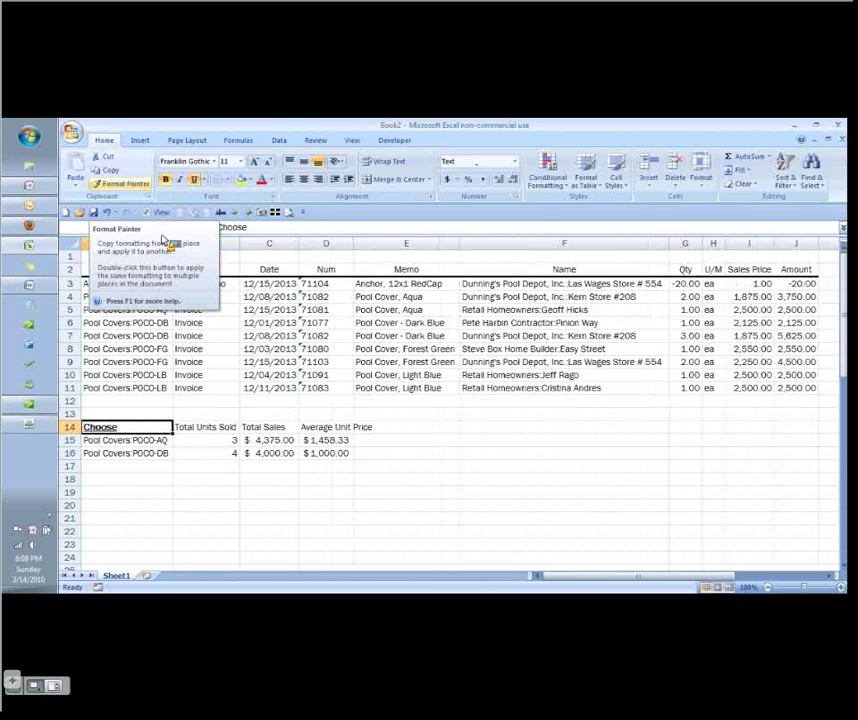
pyautogui.moveTo(200, 427); pyautogui.dragTo(368, 430)
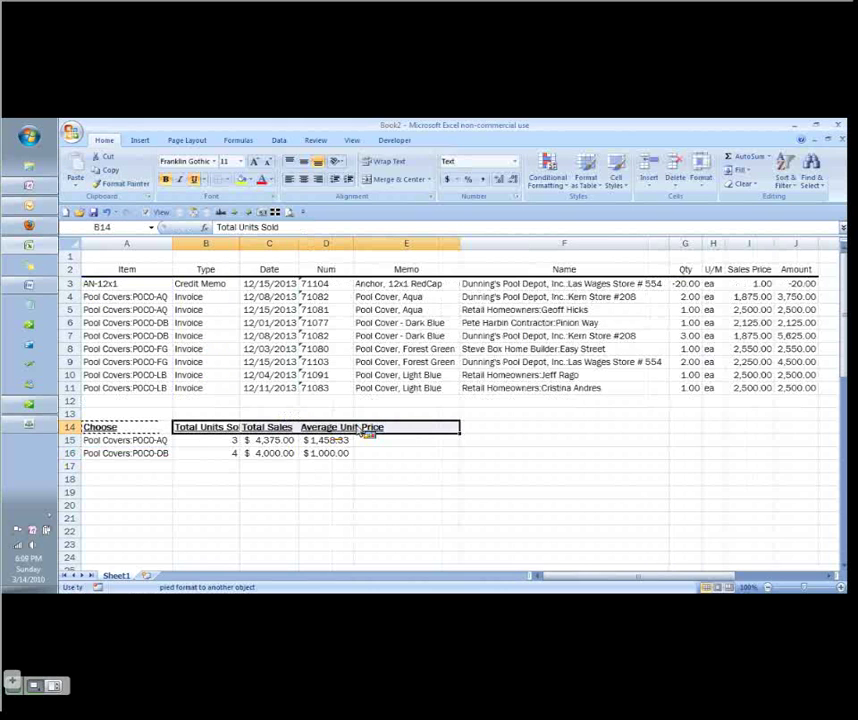
pyautogui.hotkey('ctrl', 'space')
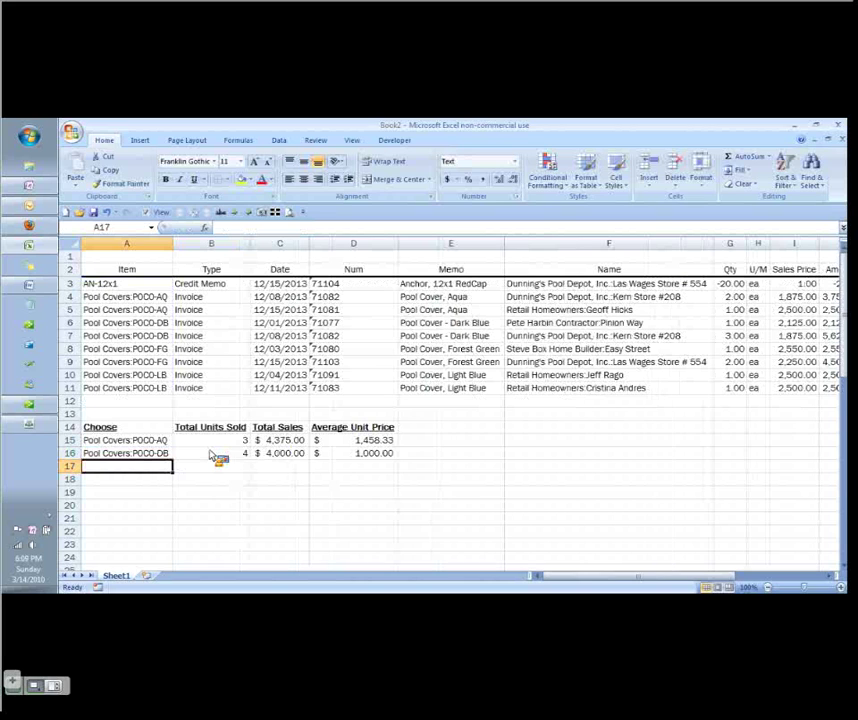
# Copy the drop-down cell A16 to A17 and choose Pool Covers:POCO-LB from its list.
pyautogui.press('Up')
pyautogui.hotkey('ctrl', 'c')
pyautogui.press('Down')
pyautogui.hotkey('ctrl', 'v')
pyautogui.hotkey('alt', 'Down')
pyautogui.press('Down')
pyautogui.press('Down')
pyautogui.press('Down')
pyautogui.press('Down')
pyautogui.press('Return')
# Copy the units, sales and average price formulas from row 16 to B17:D17.
pyautogui.press('Up')
pyautogui.press('Right')
pyautogui.hotkey('shift', 'Right')
pyautogui.hotkey('ctrl', 'c')
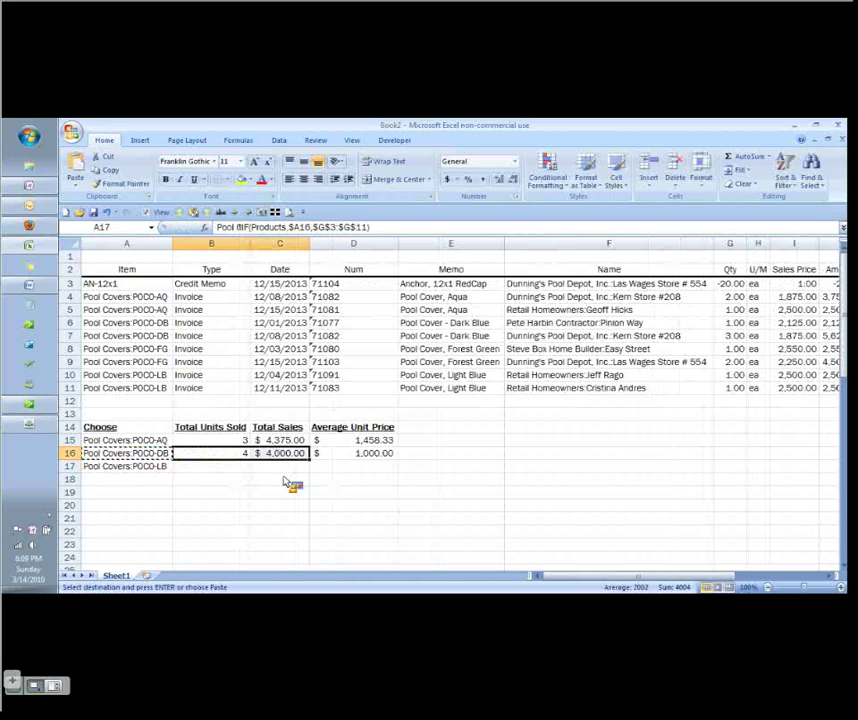
pyautogui.press('Down')
pyautogui.hotkey('shift', 'Right')
pyautogui.hotkey('shift', 'Right')
pyautogui.press('Return')
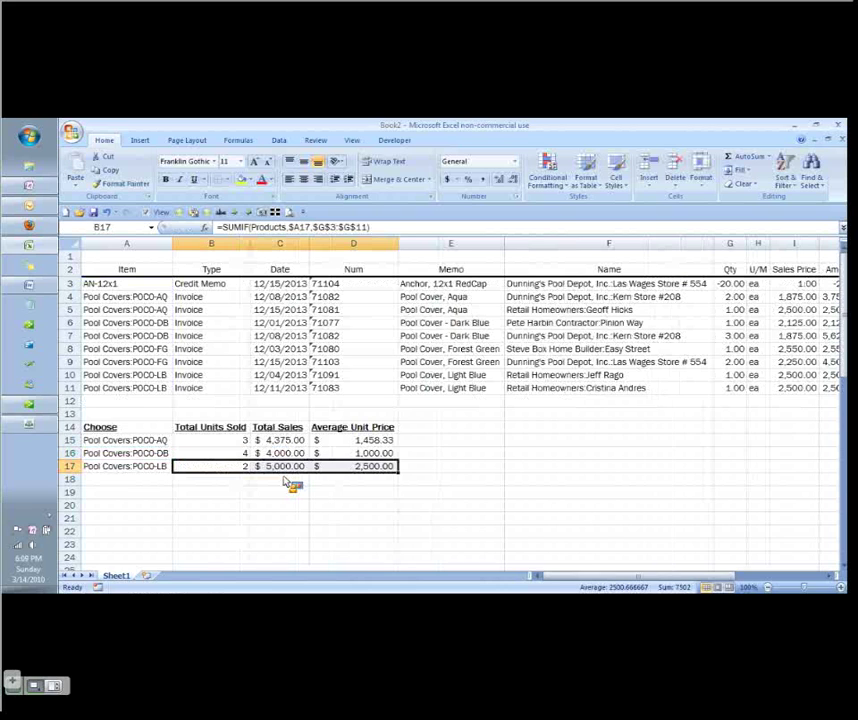
# Review the completed summary rows and the average unit price formula in D15.
pyautogui.press('Left')
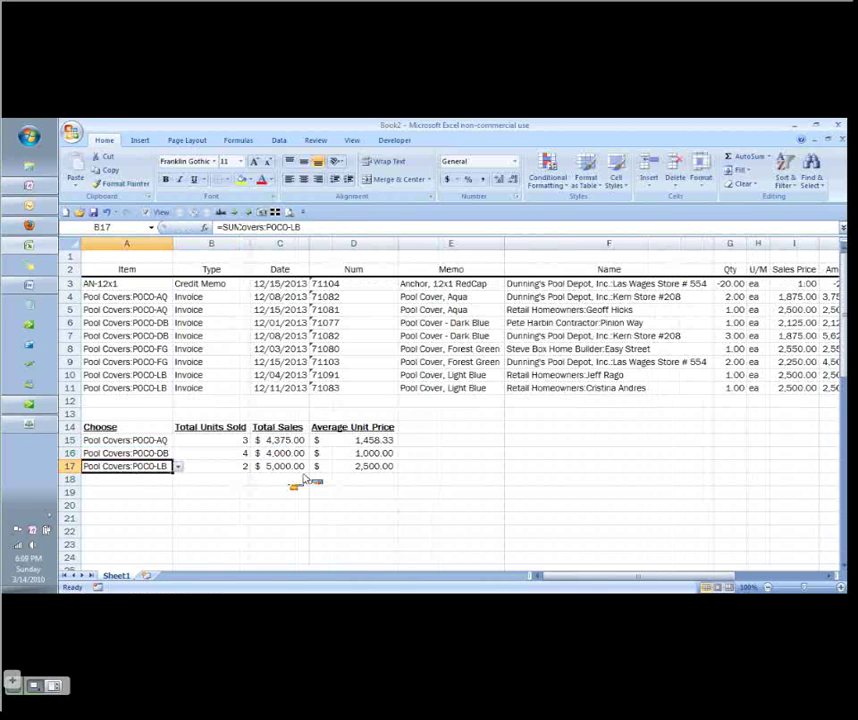
pyautogui.click(337, 481)
pyautogui.press('Up')
pyautogui.press('Up')
pyautogui.press('Up')
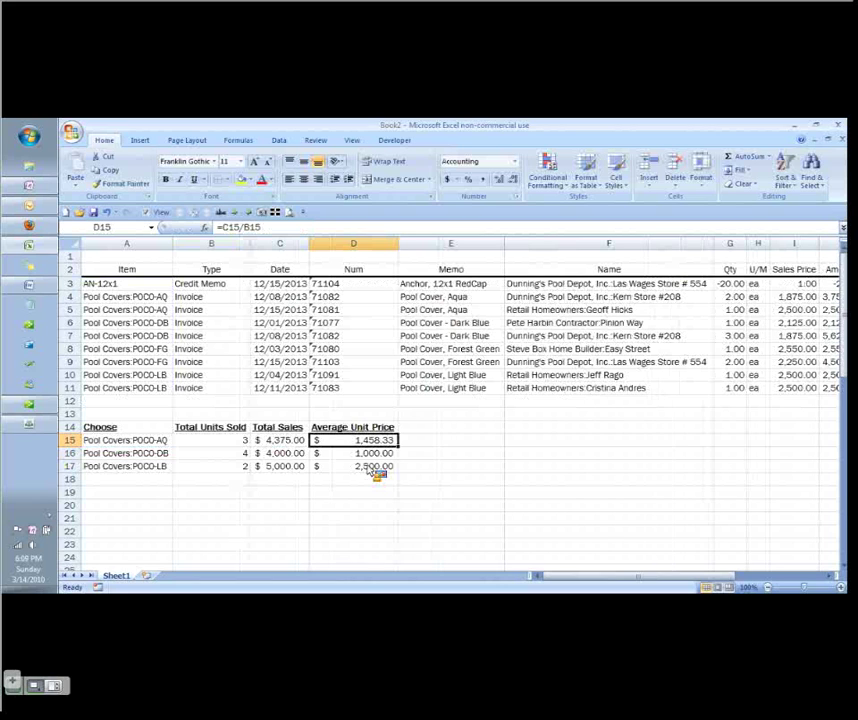
pyautogui.click(33, 428)
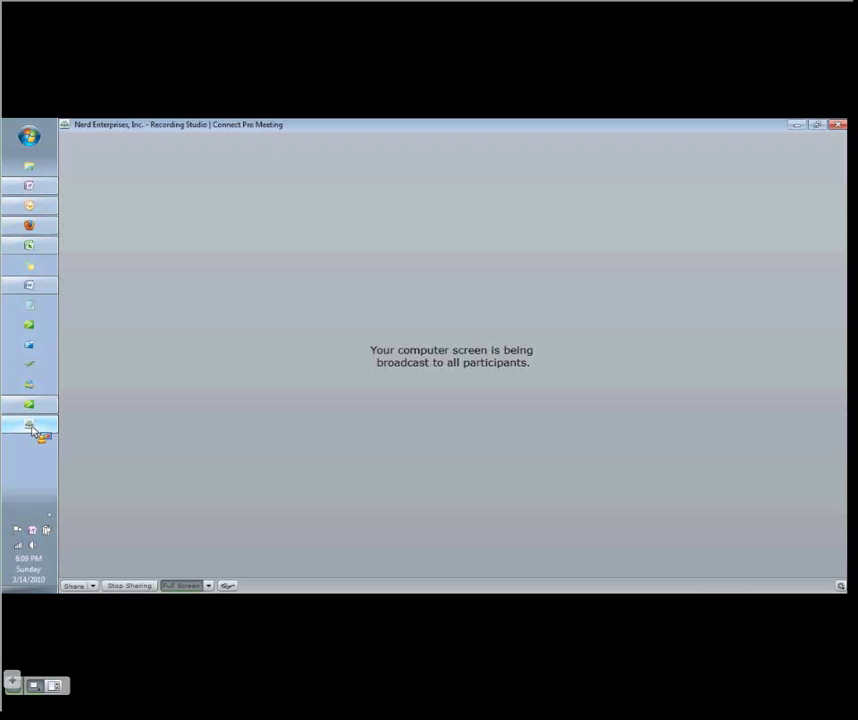